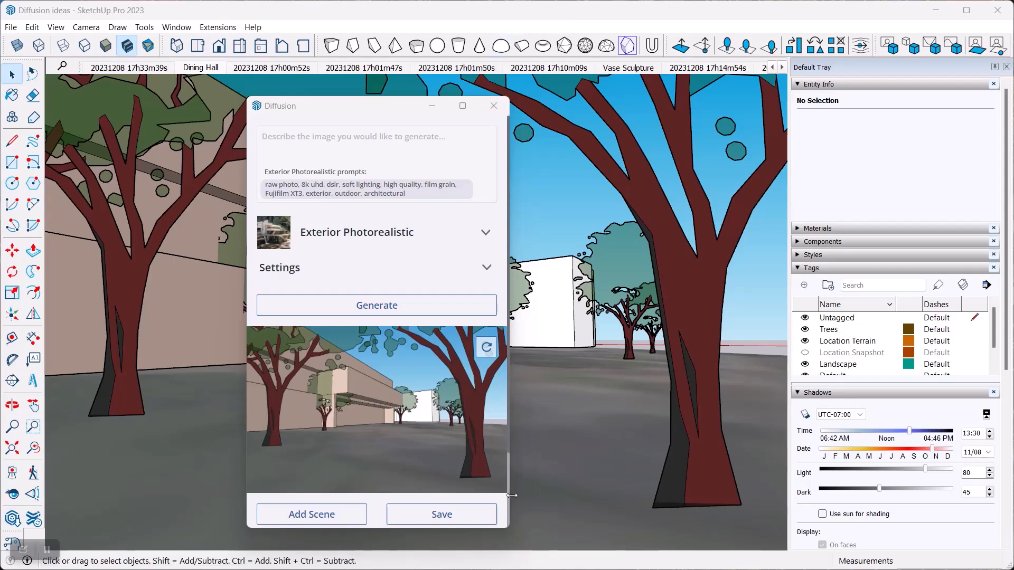
Switch to Chrome and bring up the Chapter 5 page on rendering in SketchUp.
mouse_move(430, 569)
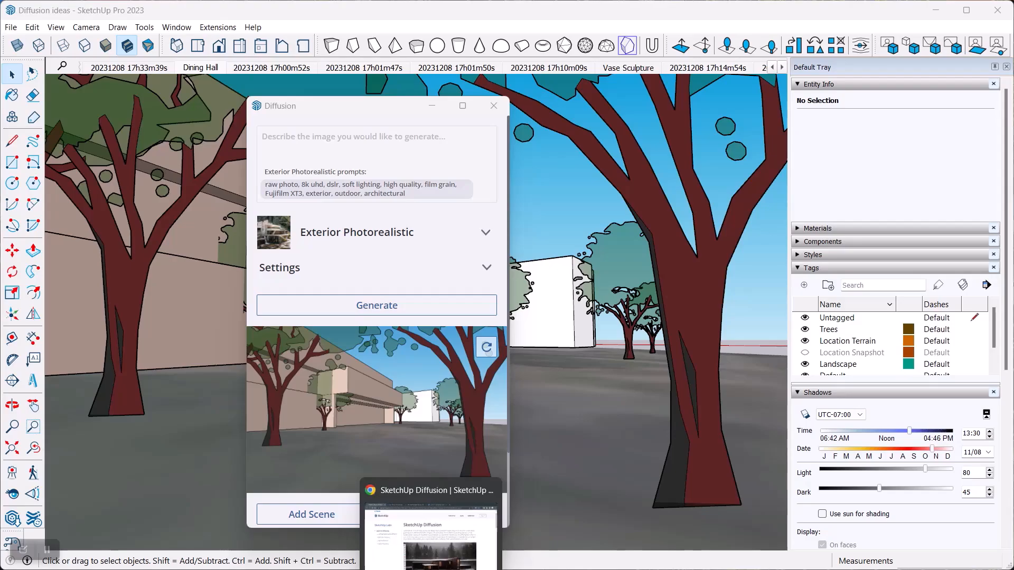
click(438, 528)
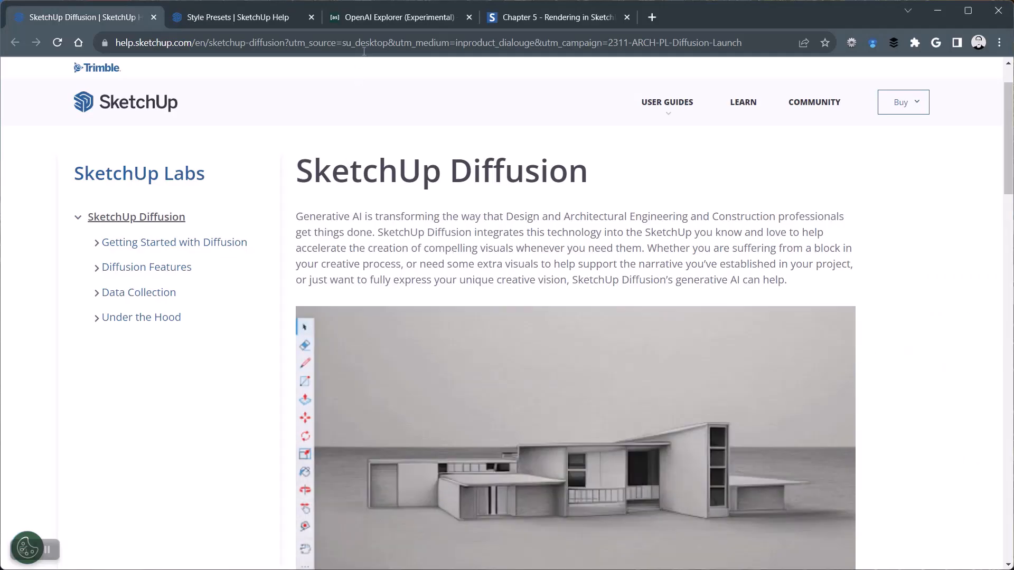
click(531, 18)
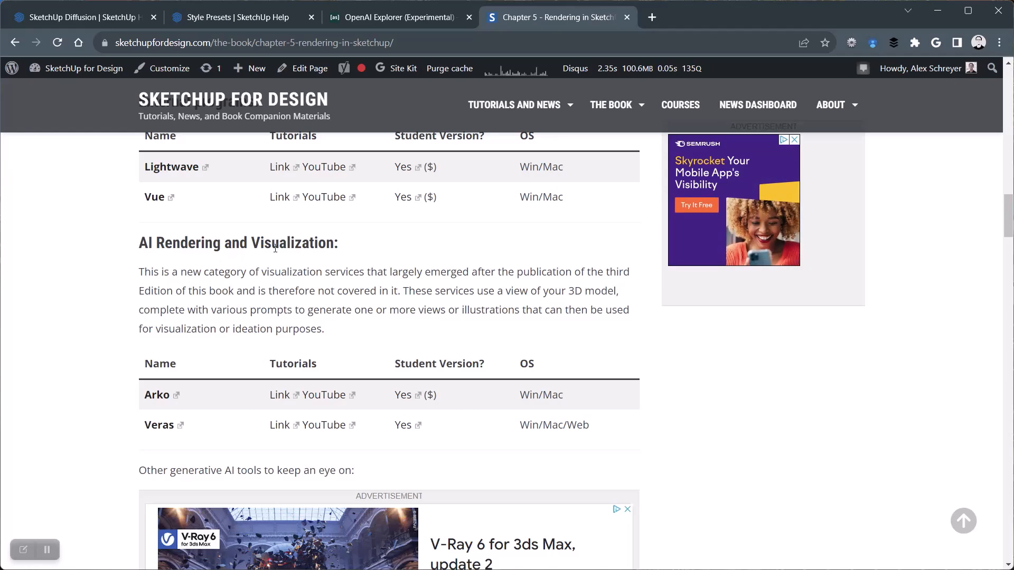
Review the Chapter 5 page from its introduction through the SketchUp-integrated renderers, exporter-based programs and external programs.
scroll(280, 297, up, 10)
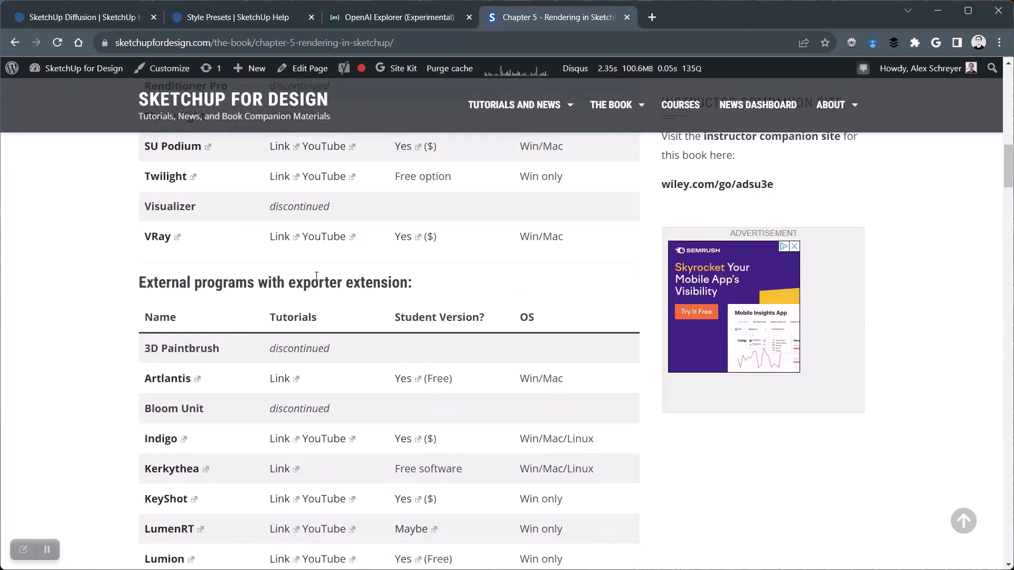
scroll(207, 294, up, 1)
scroll(207, 294, up, 13)
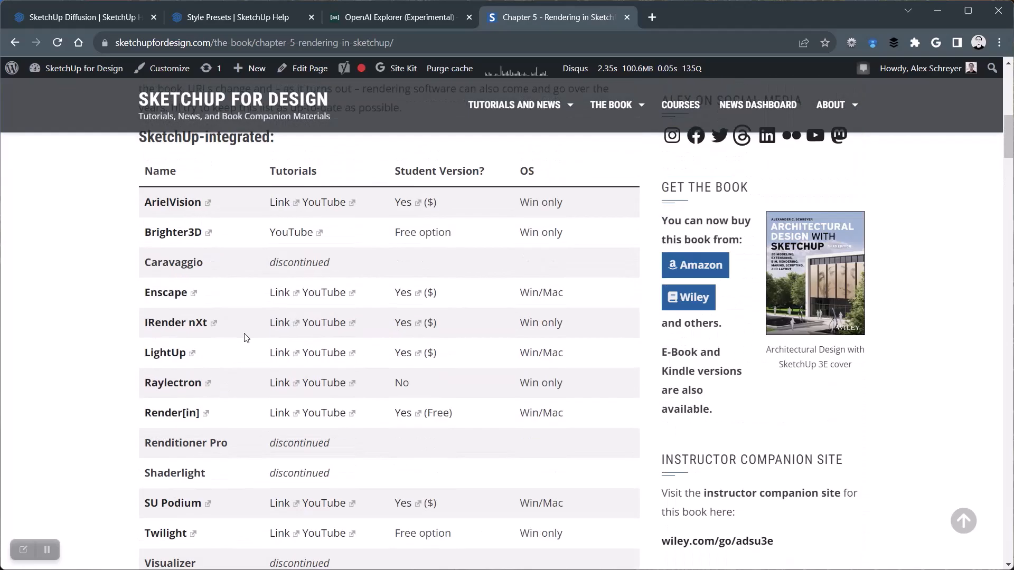
scroll(243, 306, up, 2)
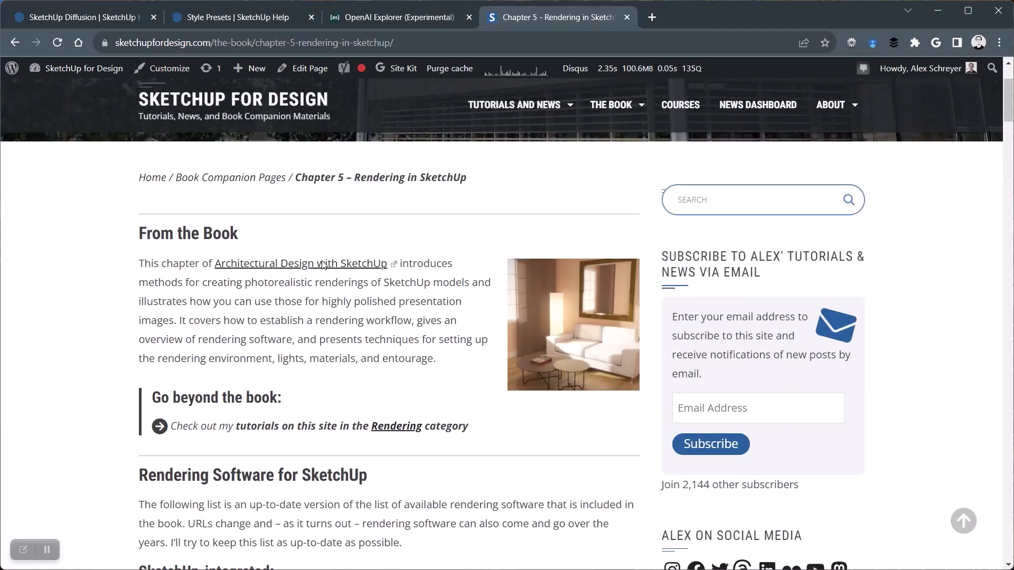
scroll(324, 264, down, 7)
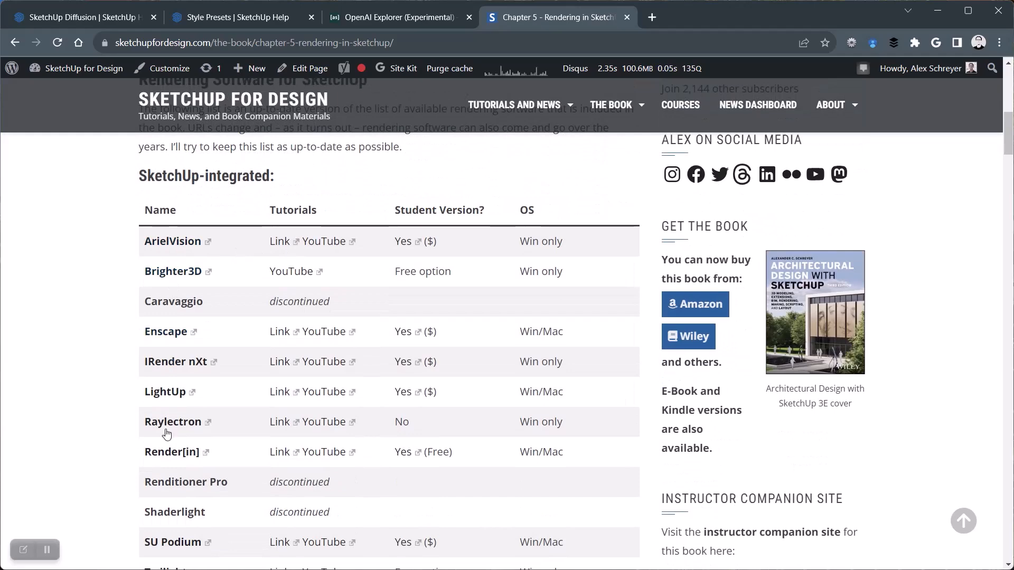
scroll(245, 329, down, 5)
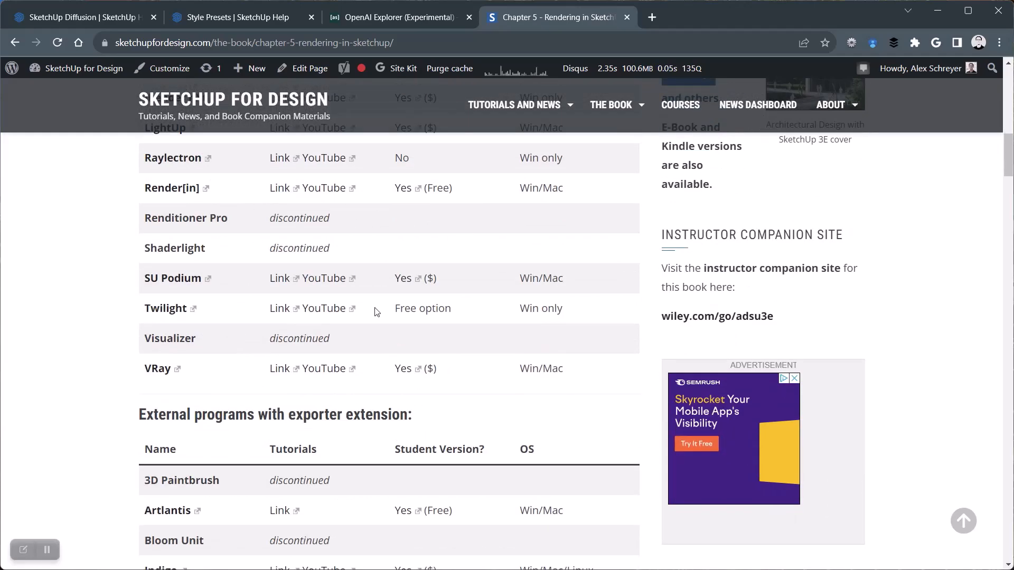
scroll(322, 311, down, 2)
scroll(323, 312, down, 2)
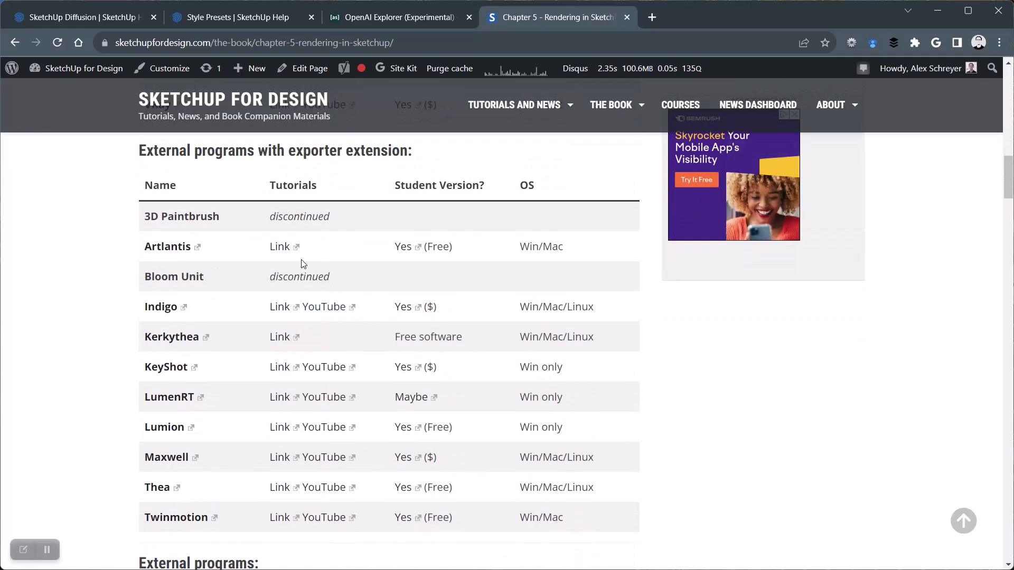
scroll(326, 317, down, 6)
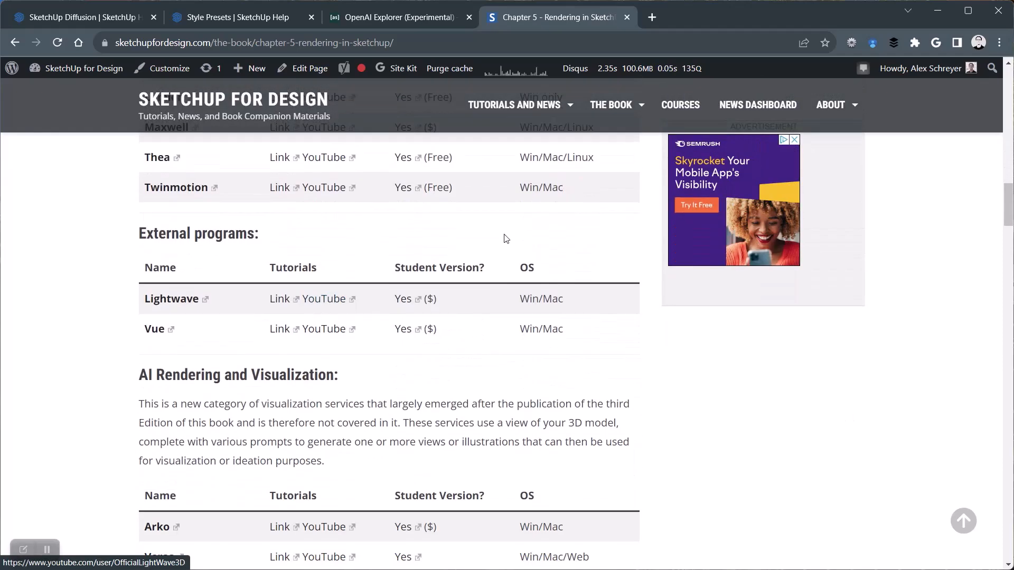
Locate Chapter 5 – Rendering in the book's chapter list and examine the page's AI Rendering and Visualization section.
mouse_move(617, 120)
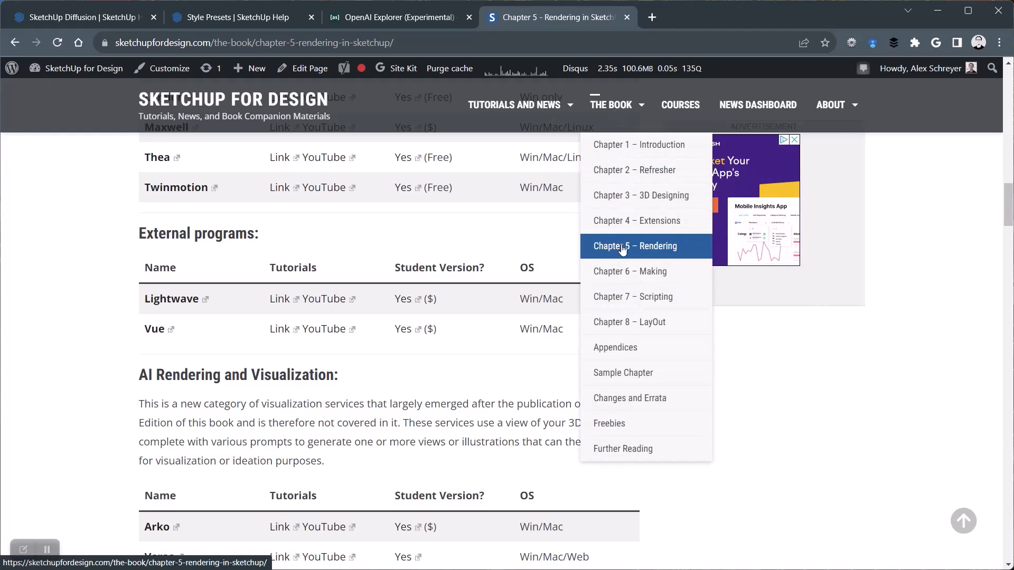
click(114, 232)
scroll(200, 340, down, 3)
scroll(201, 338, down, 1)
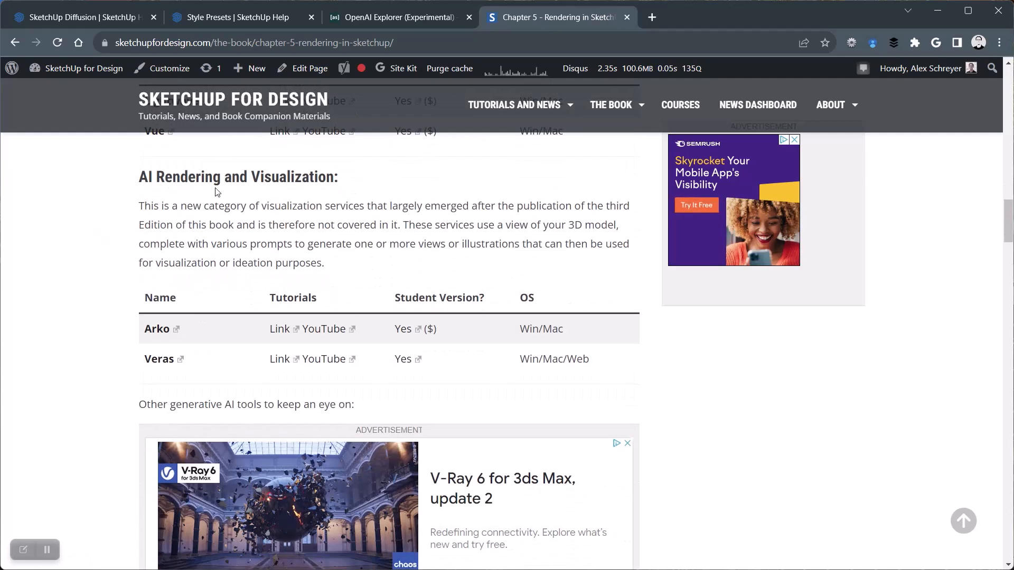
click(161, 332)
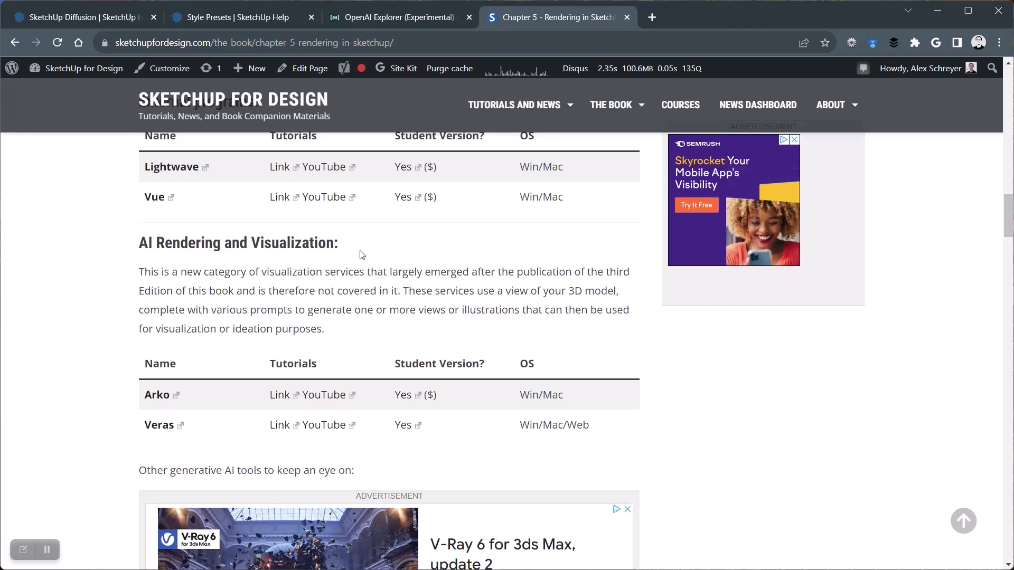
Compare the listed external rendering programs with exporter extensions against the AI Rendering and Visualization tools.
scroll(357, 301, up, 3)
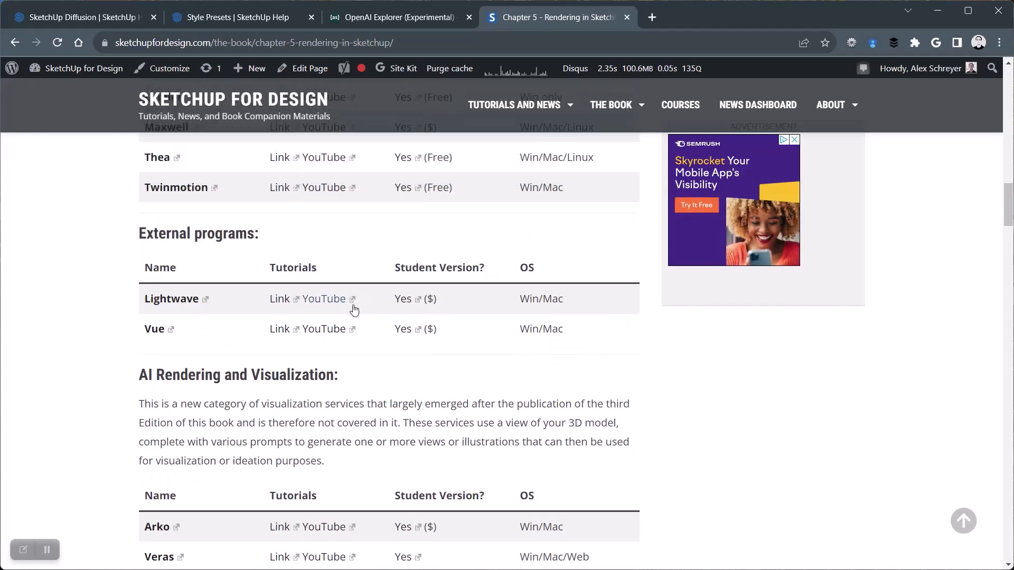
scroll(354, 309, up, 4)
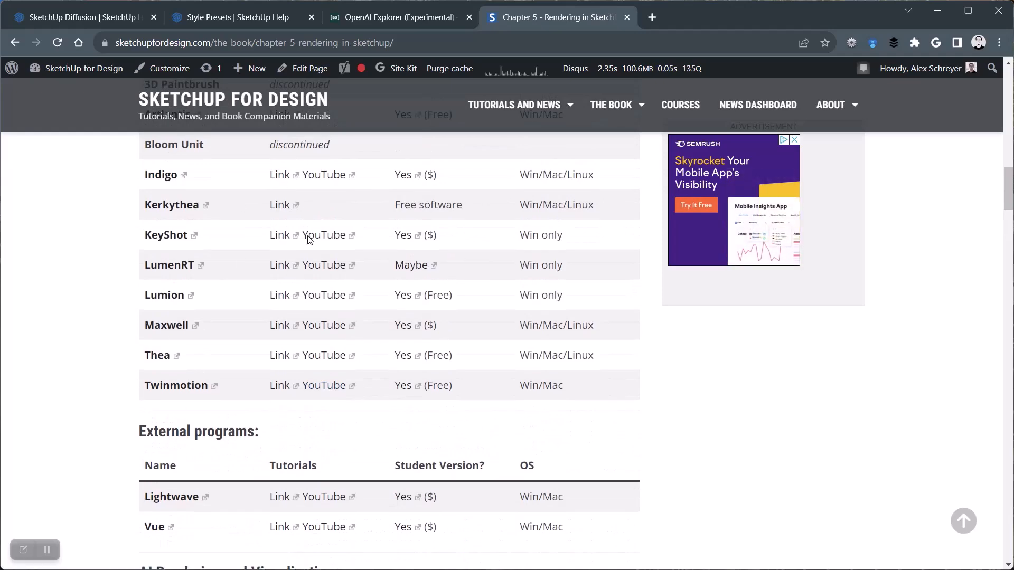
scroll(311, 238, up, 5)
scroll(328, 235, down, 3)
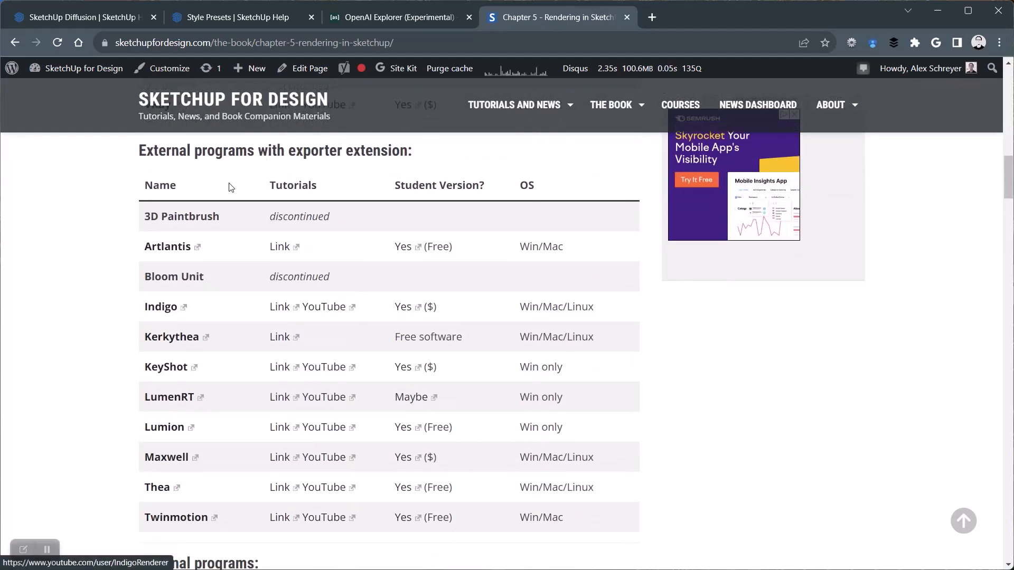
scroll(370, 294, down, 8)
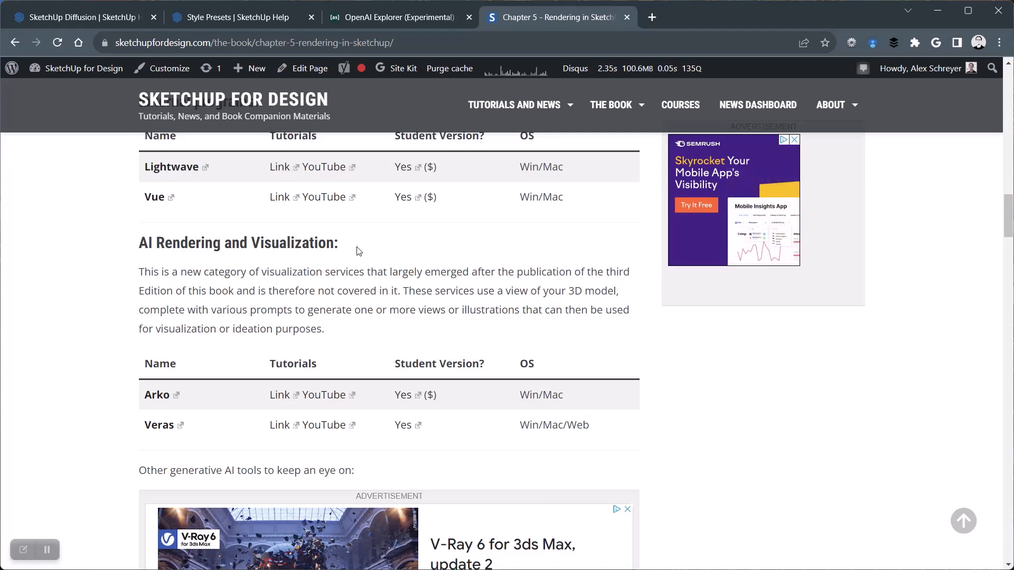
scroll(288, 238, down, 1)
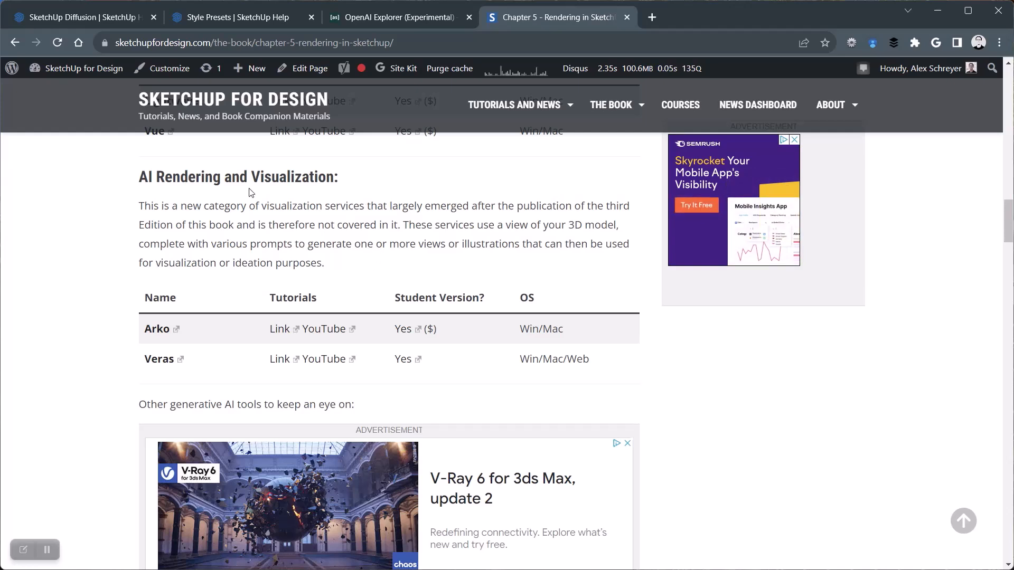
scroll(249, 203, up, 1)
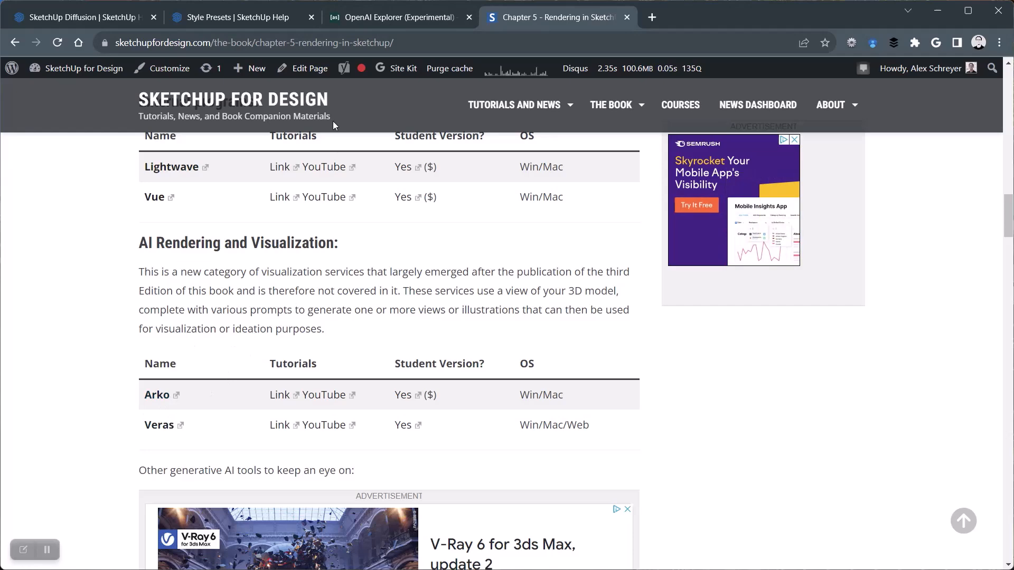
View the OpenAI Explorer (Experimental) project page and examine its description and example image.
click(404, 17)
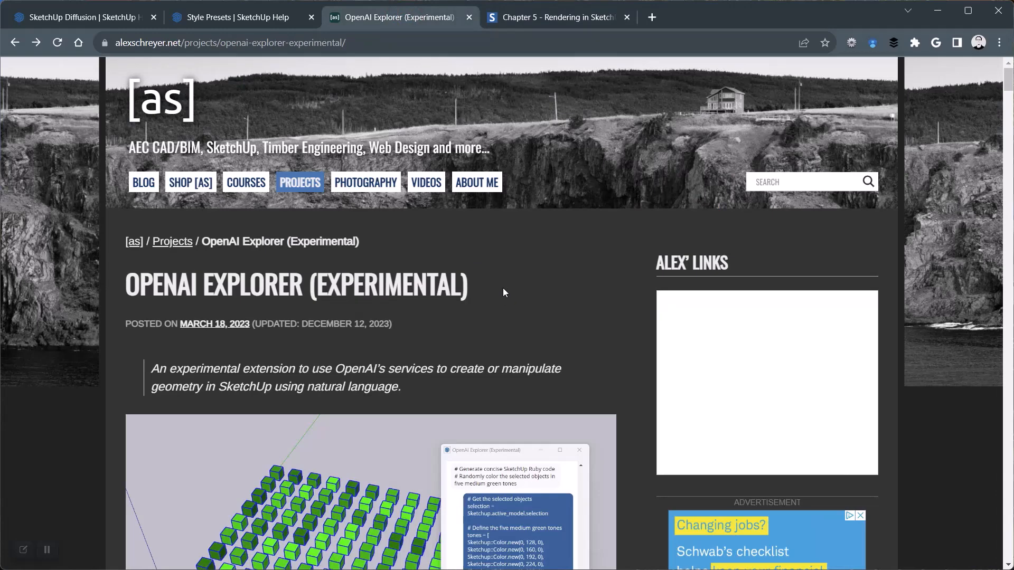
scroll(501, 279, down, 1)
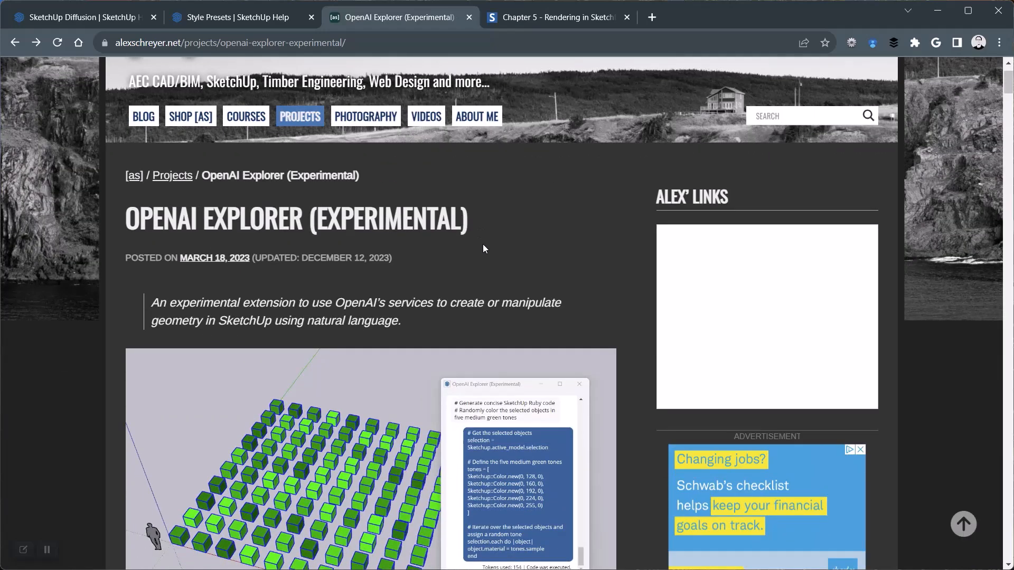
scroll(483, 248, down, 1)
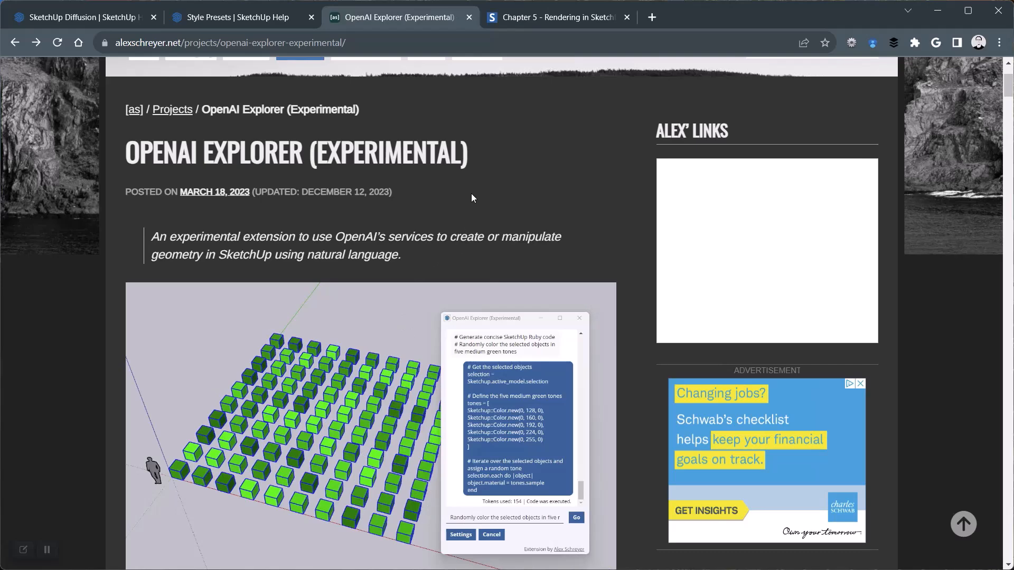
scroll(470, 206, up, 3)
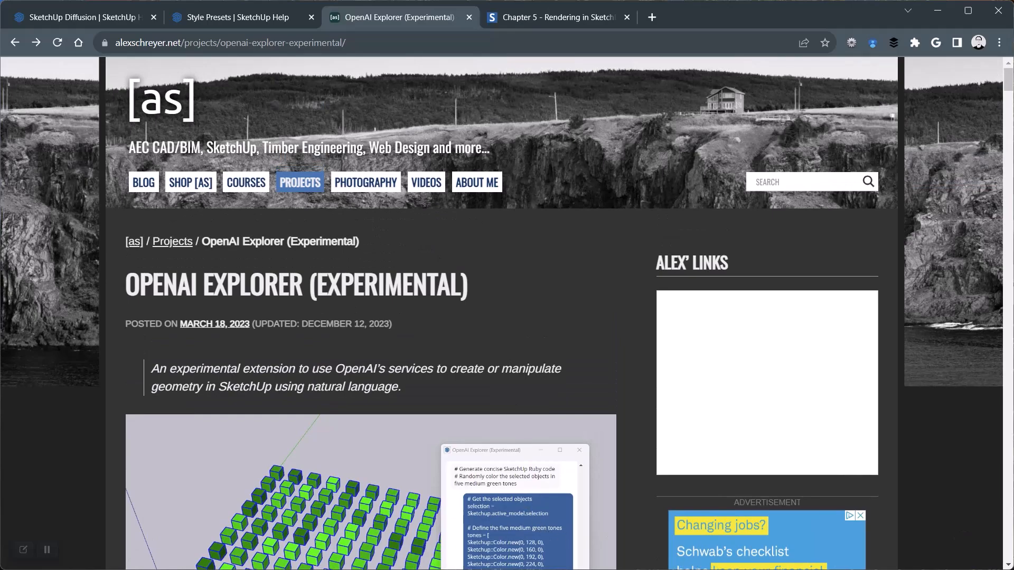
Switch back to SketchUp and reposition the Diffusion dialog slightly over the Dining Hall scene.
click(698, 533)
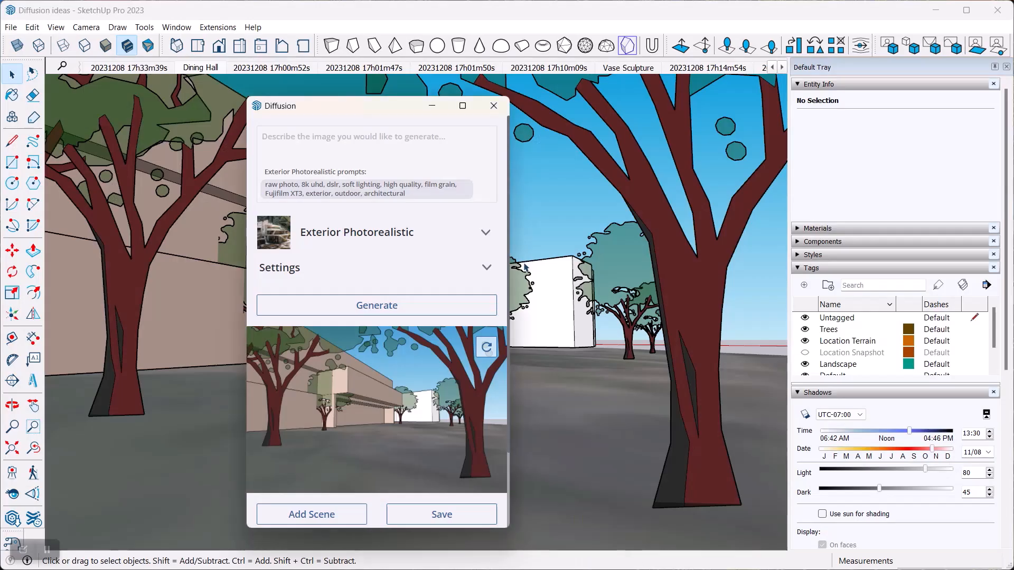
drag(366, 108, 354, 106)
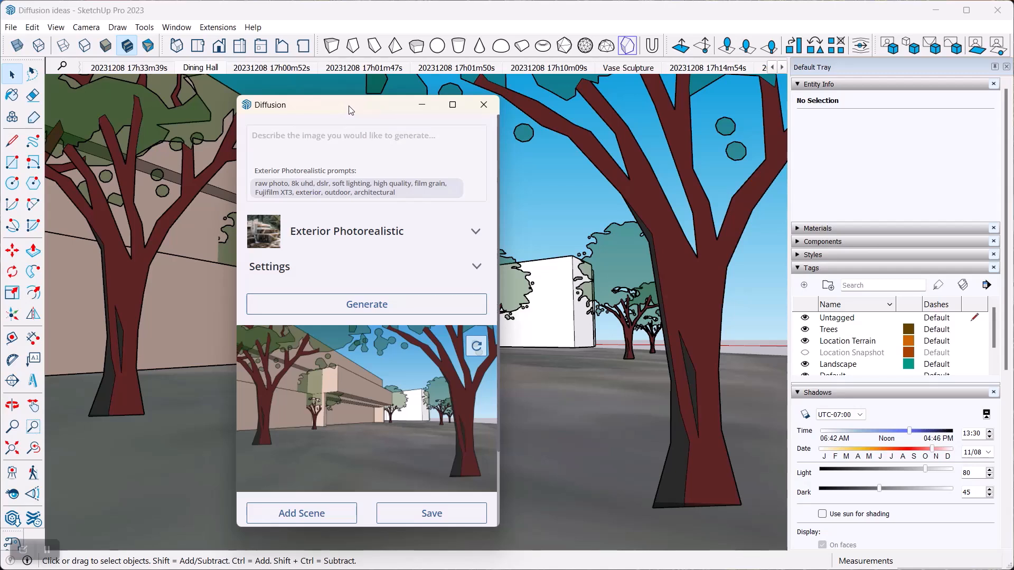
drag(349, 111, 360, 111)
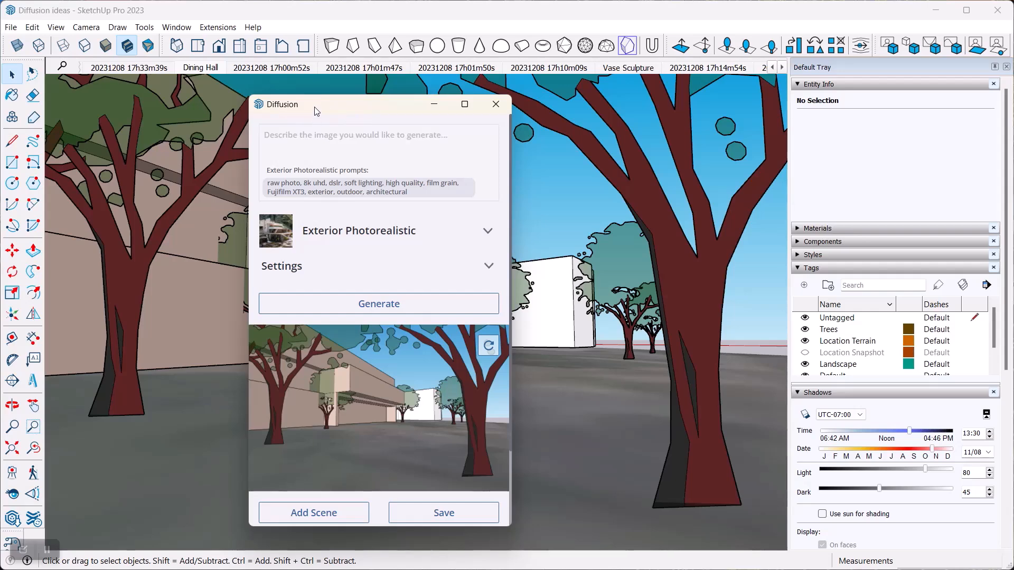
Check the installed extension commands and look through the Diffusion dialog's prompt, style, settings and output sections.
click(218, 28)
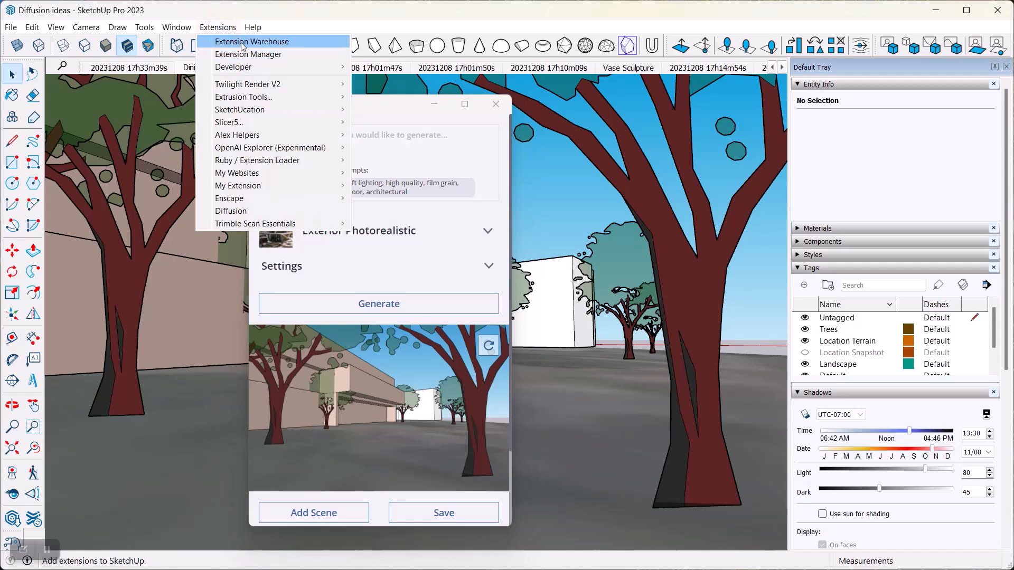
click(290, 15)
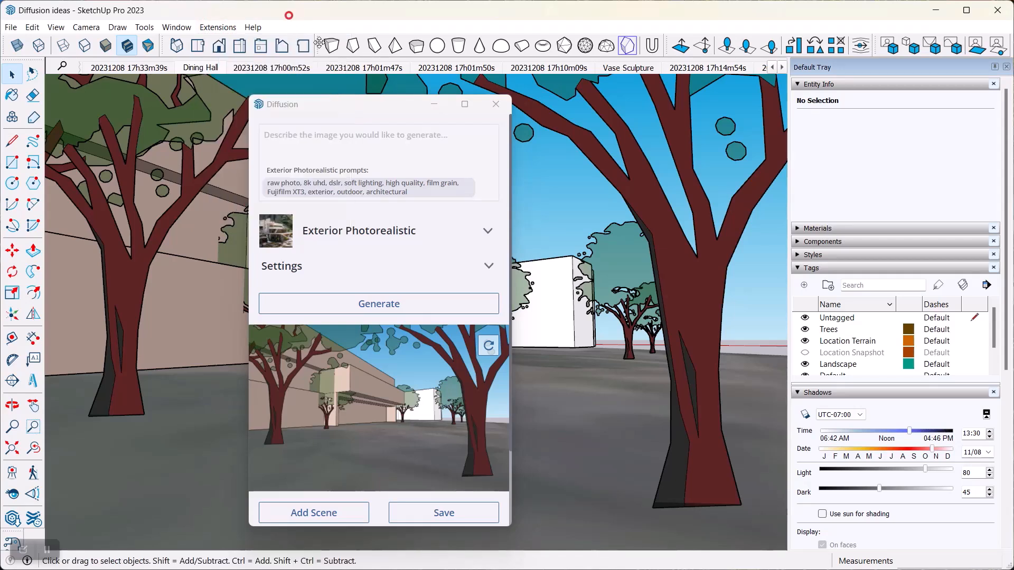
click(313, 107)
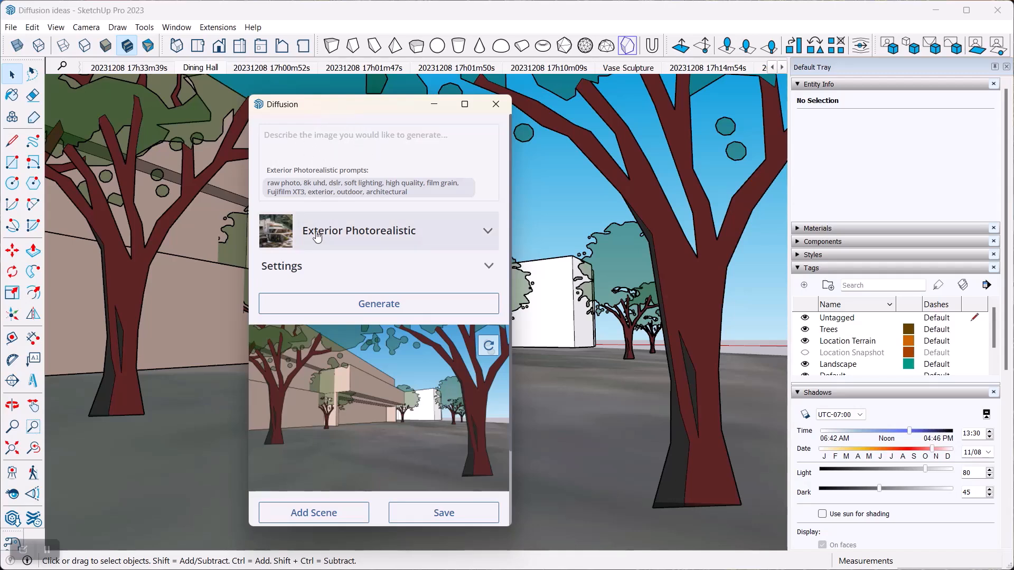
scroll(349, 212, down, 3)
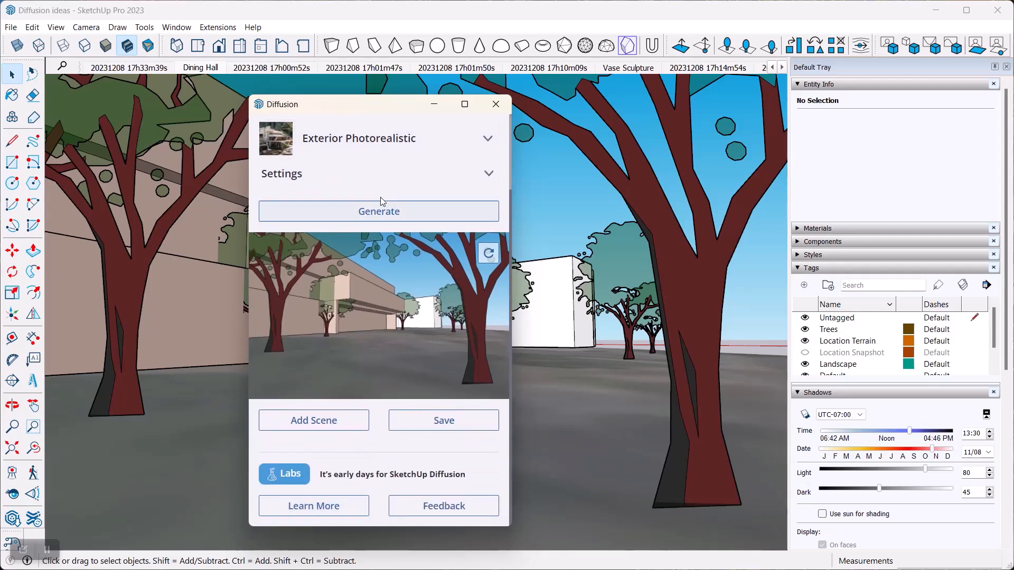
scroll(380, 196, up, 3)
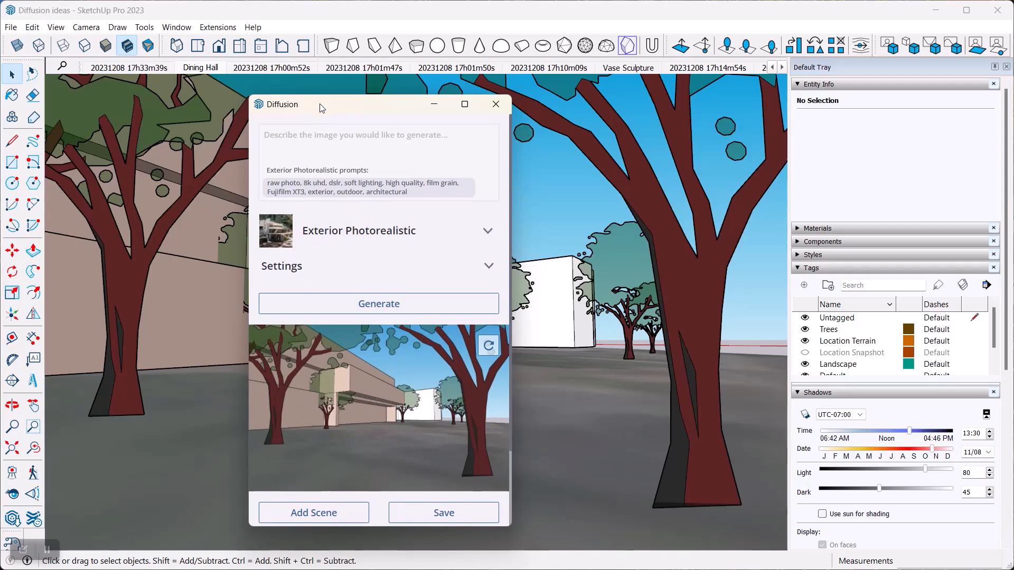
drag(331, 108, 342, 110)
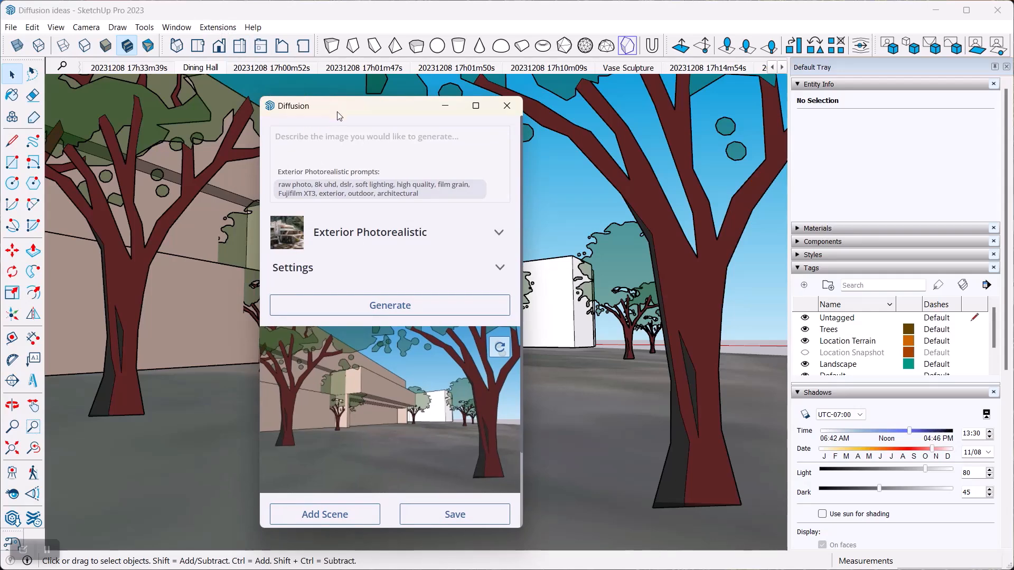
drag(342, 110, 351, 105)
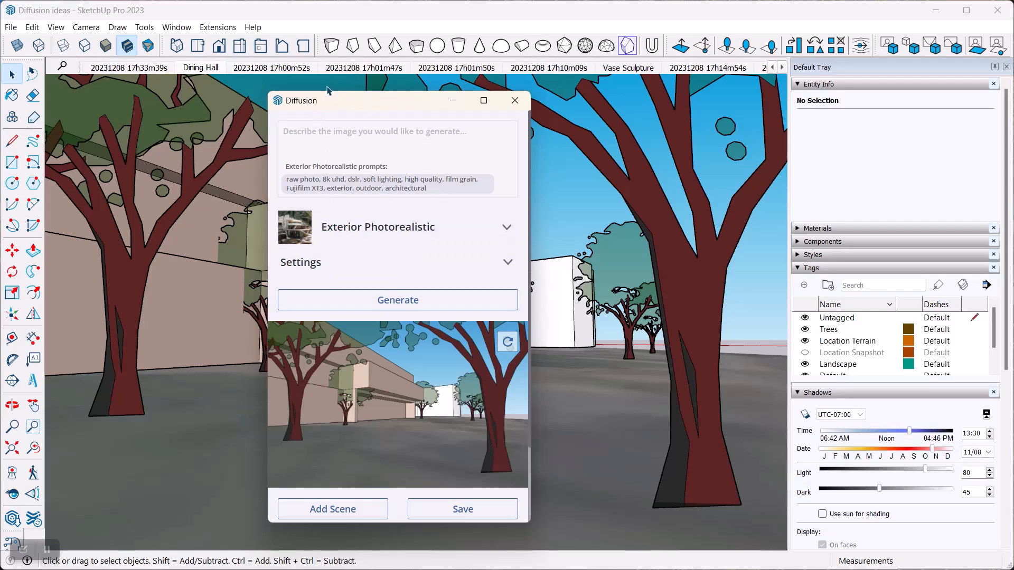
Close the Diffusion dialog, start Diffusion again from the installed extensions, and reposition its dialog over the Dining Hall scene.
click(511, 104)
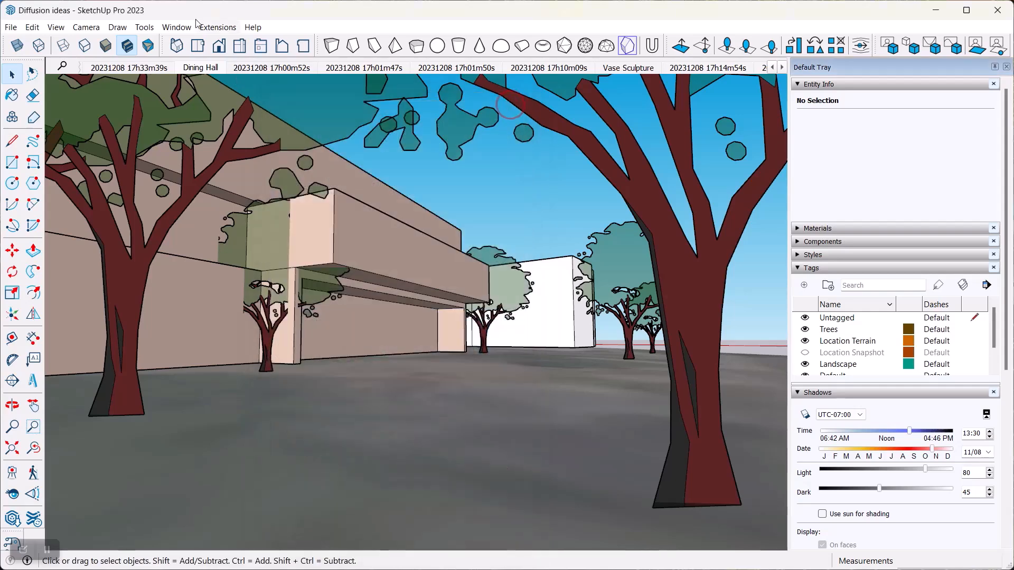
click(218, 27)
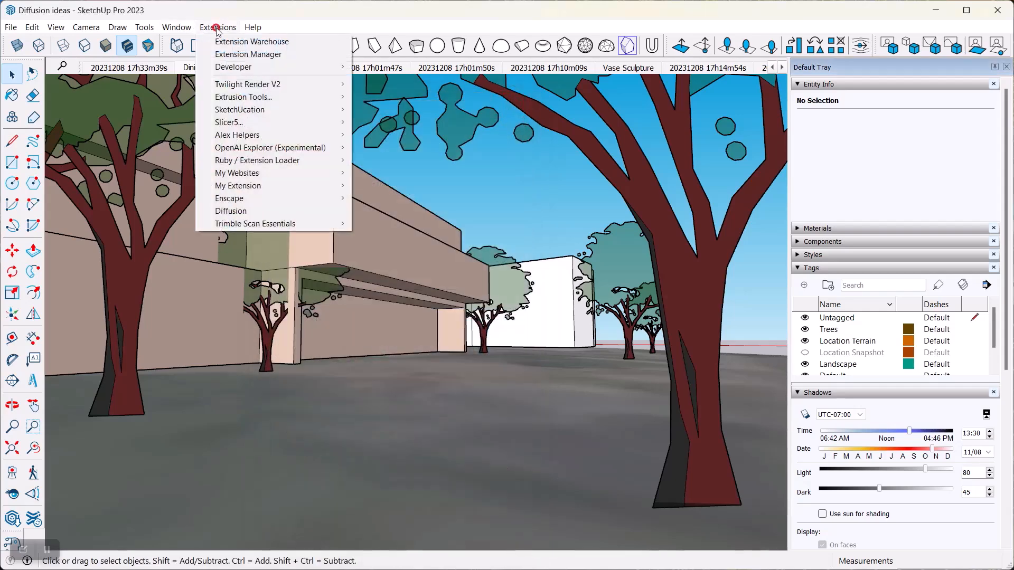
click(255, 211)
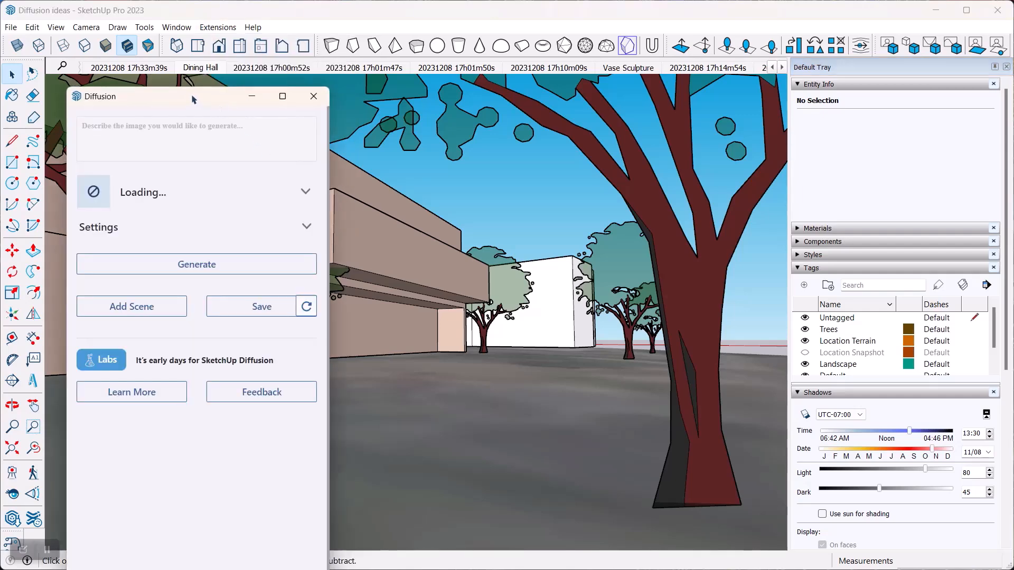
click(193, 98)
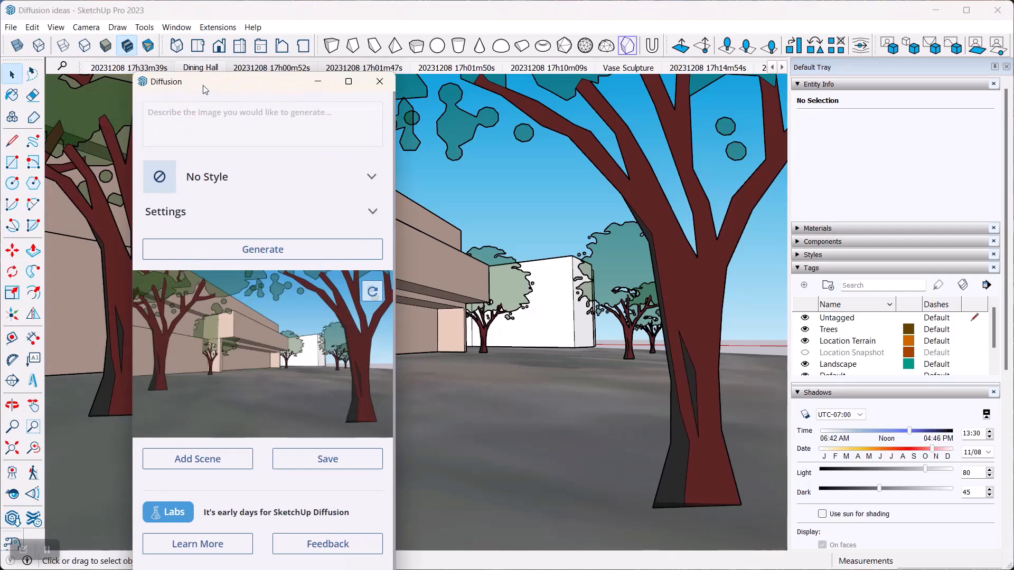
drag(213, 74, 296, 66)
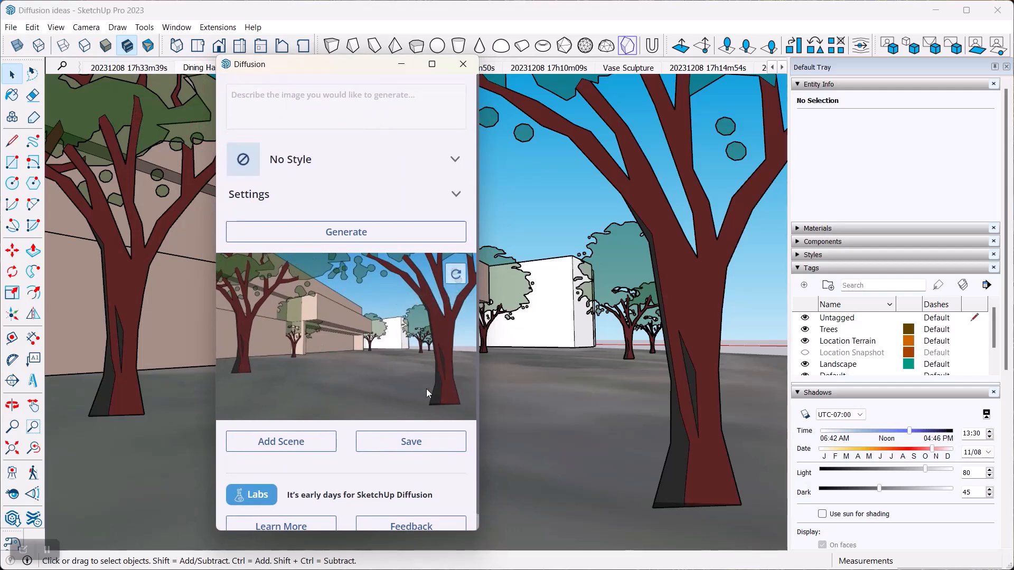
Refresh the scene preview and choose the Exterior Photorealistic style from the available style presets.
click(457, 276)
click(275, 104)
click(256, 96)
click(344, 159)
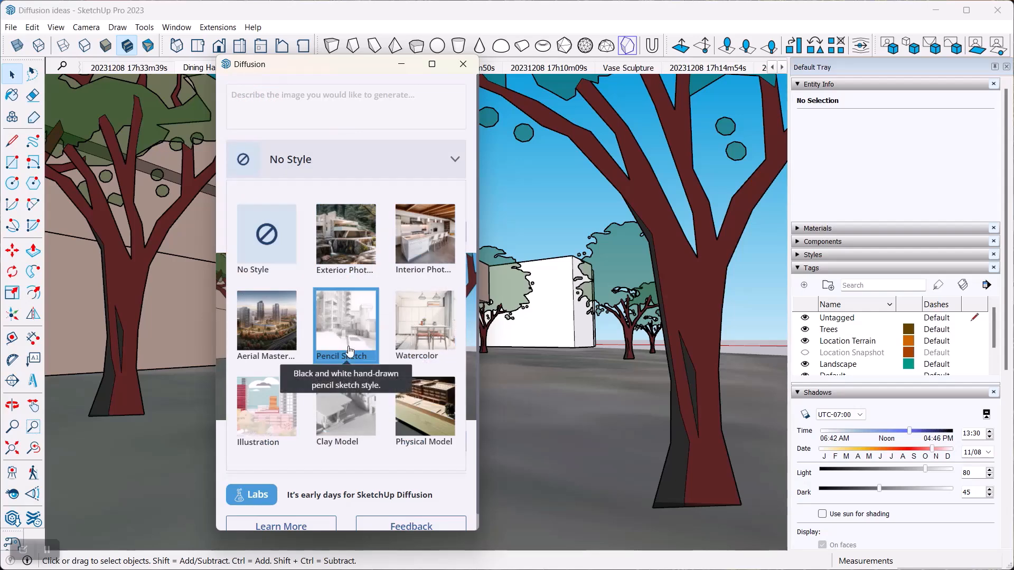
click(344, 236)
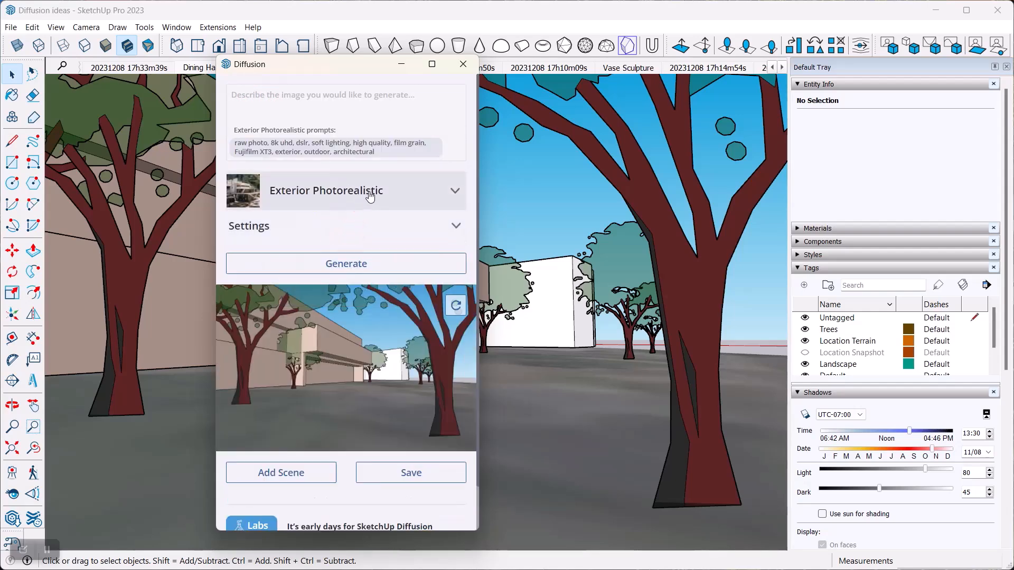
click(369, 196)
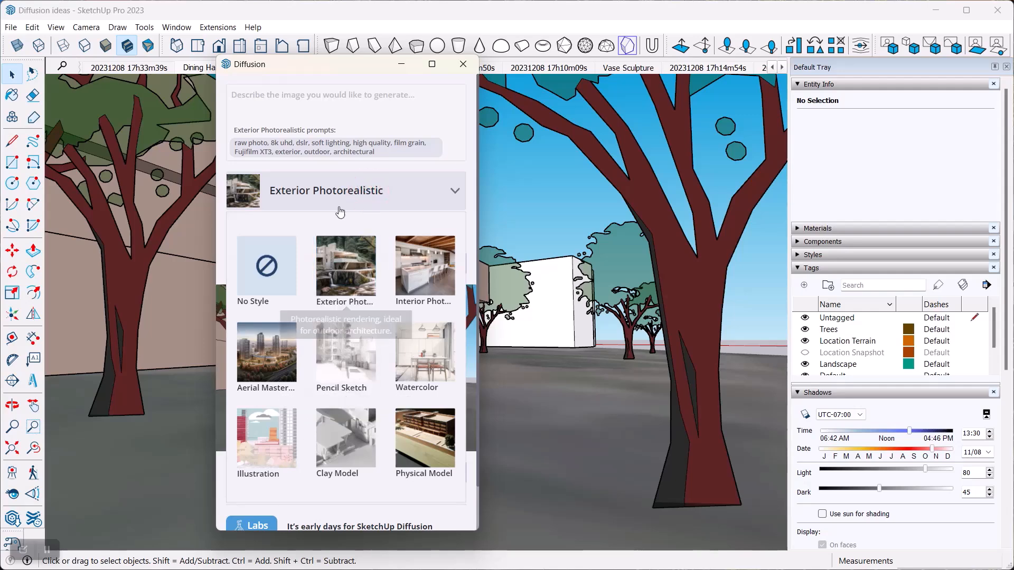
click(335, 190)
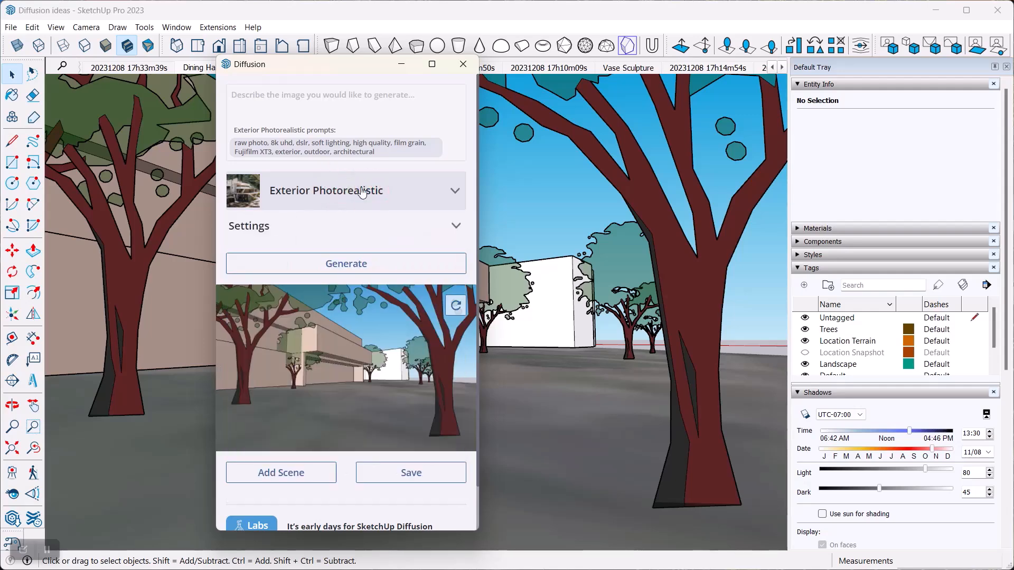
Examine the Respect Model Geometry and Prompt Influence settings along with the prompt, Generate and output sections, and collapse the settings.
scroll(361, 193, down, 1)
click(391, 176)
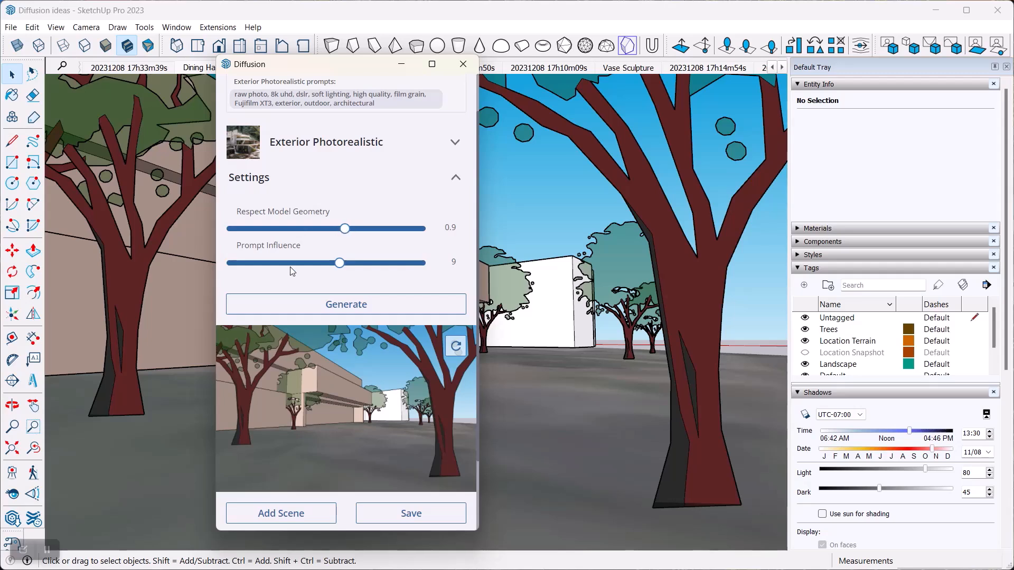
scroll(285, 133, up, 2)
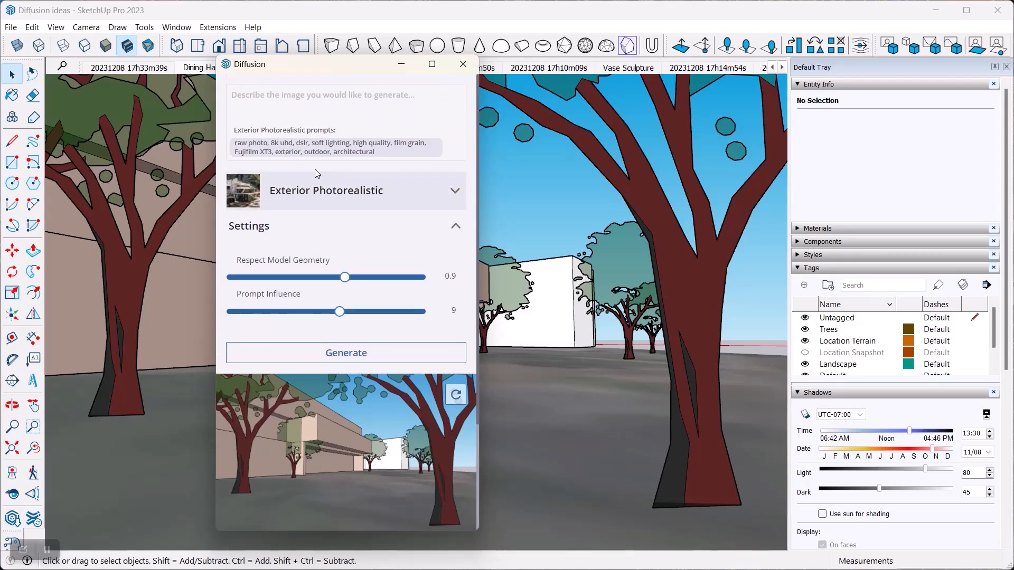
scroll(315, 170, down, 3)
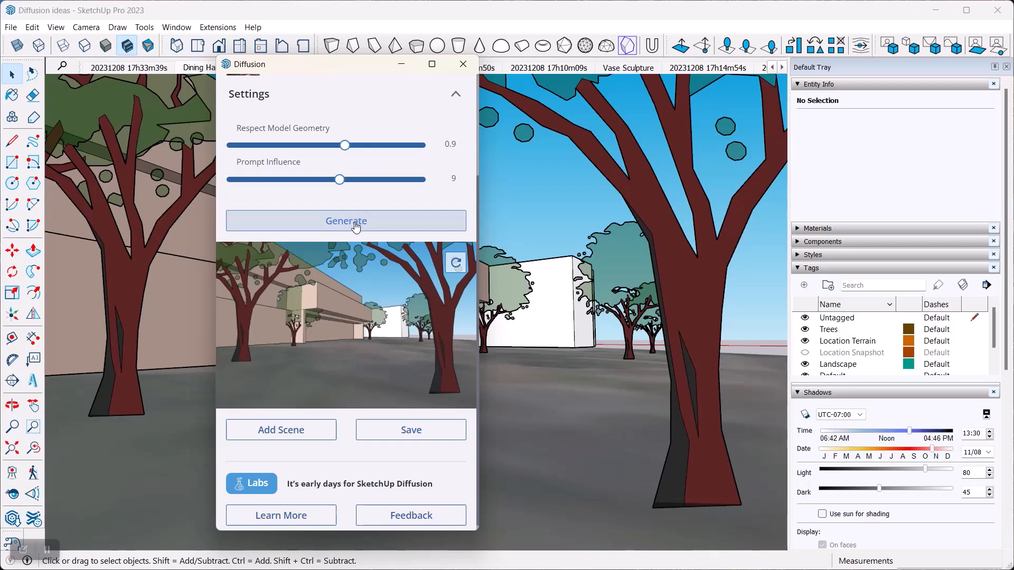
scroll(343, 216, down, 1)
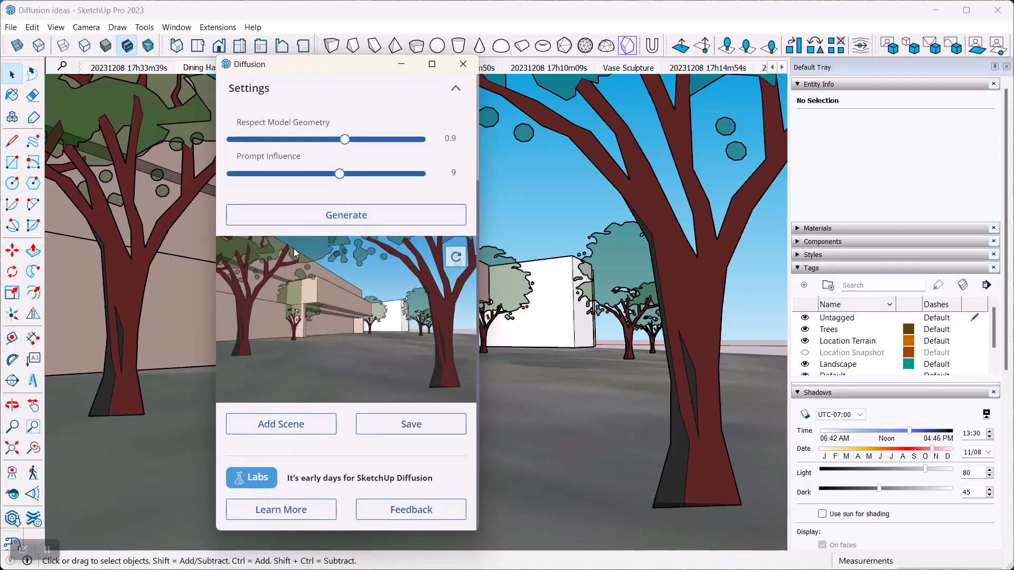
scroll(294, 249, up, 3)
scroll(293, 253, up, 2)
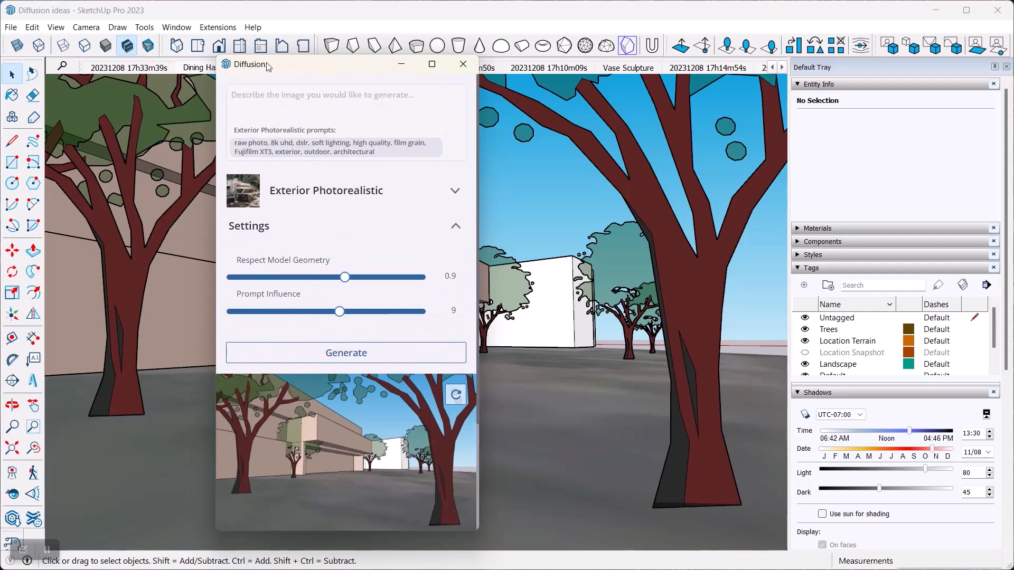
scroll(333, 179, down, 4)
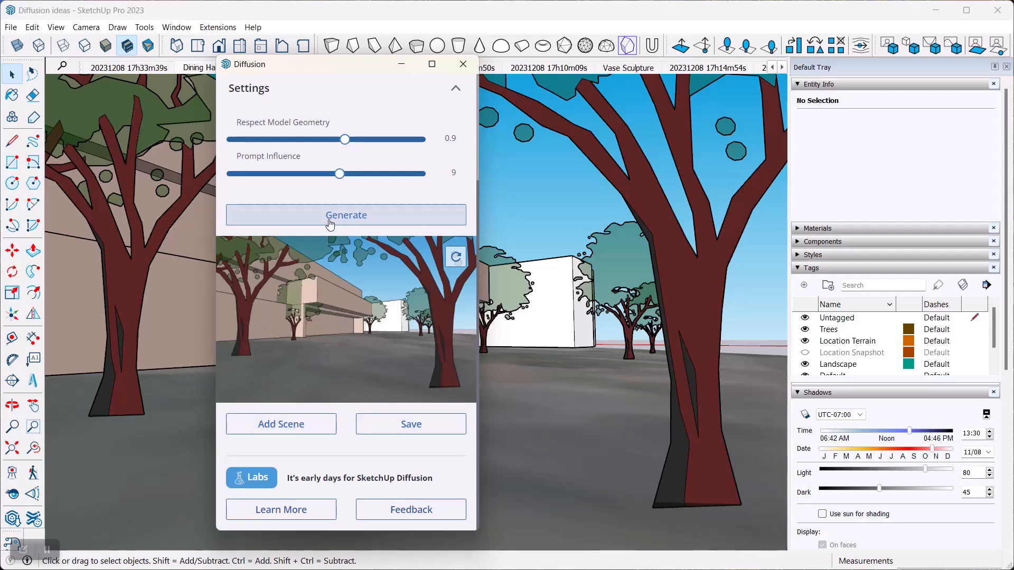
scroll(296, 174, up, 3)
scroll(315, 264, down, 3)
scroll(289, 241, up, 3)
click(288, 220)
scroll(307, 221, down, 2)
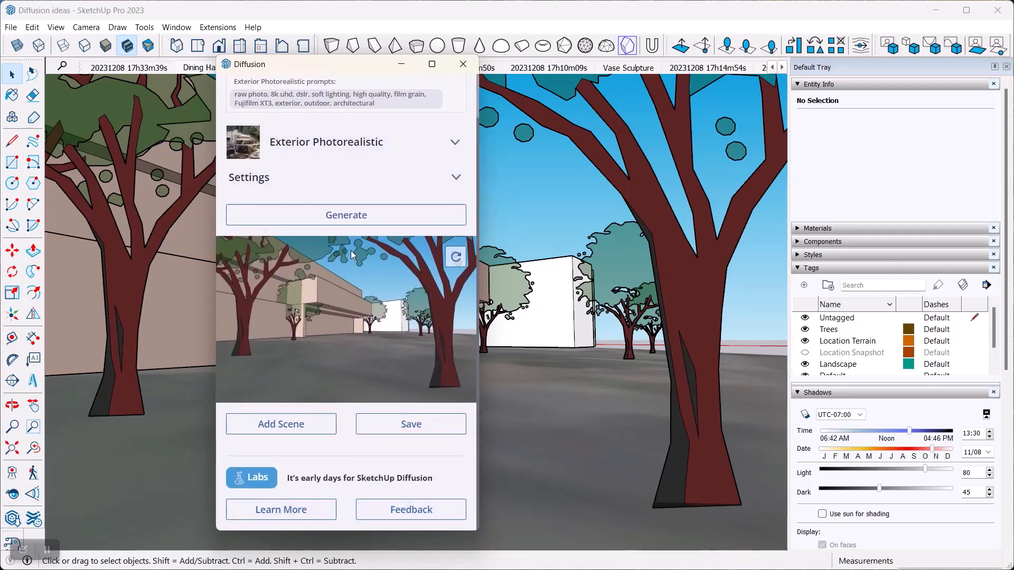
scroll(351, 247, up, 1)
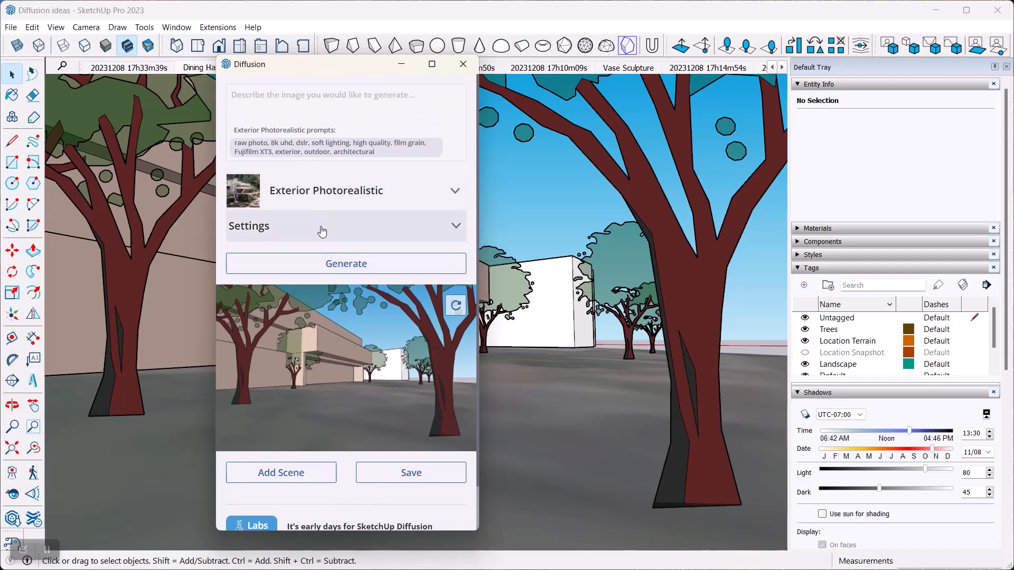
Generate images with the prompt "exterior view of a university dining hall at sunset".
click(305, 104)
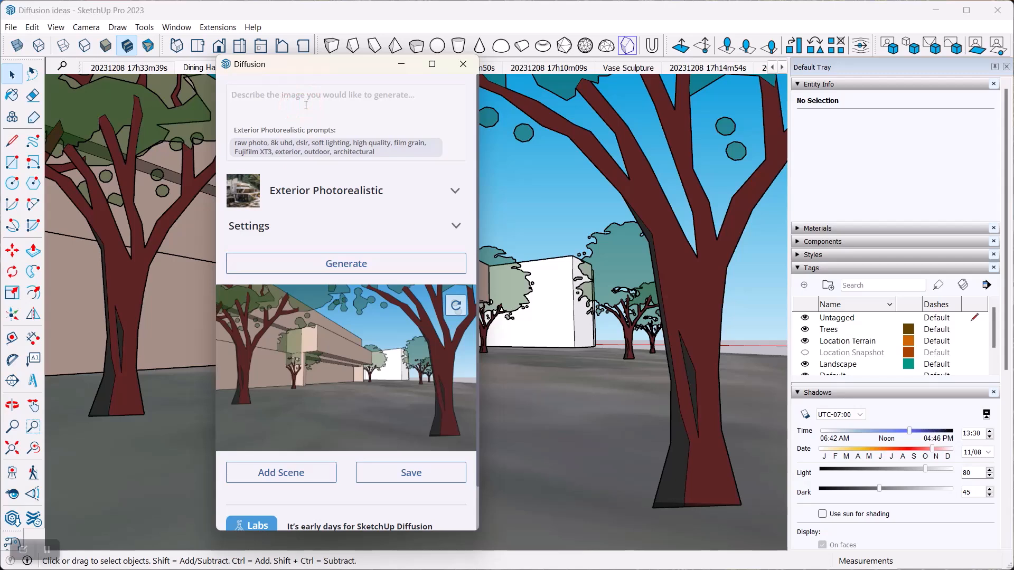
text(exterior view of a u)
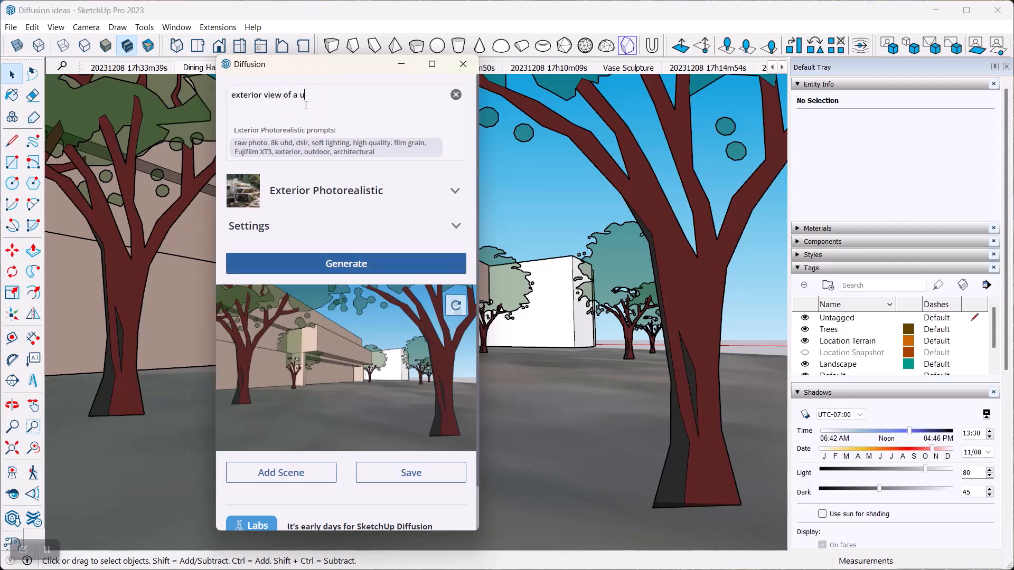
text(niversity dining hall at sunset)
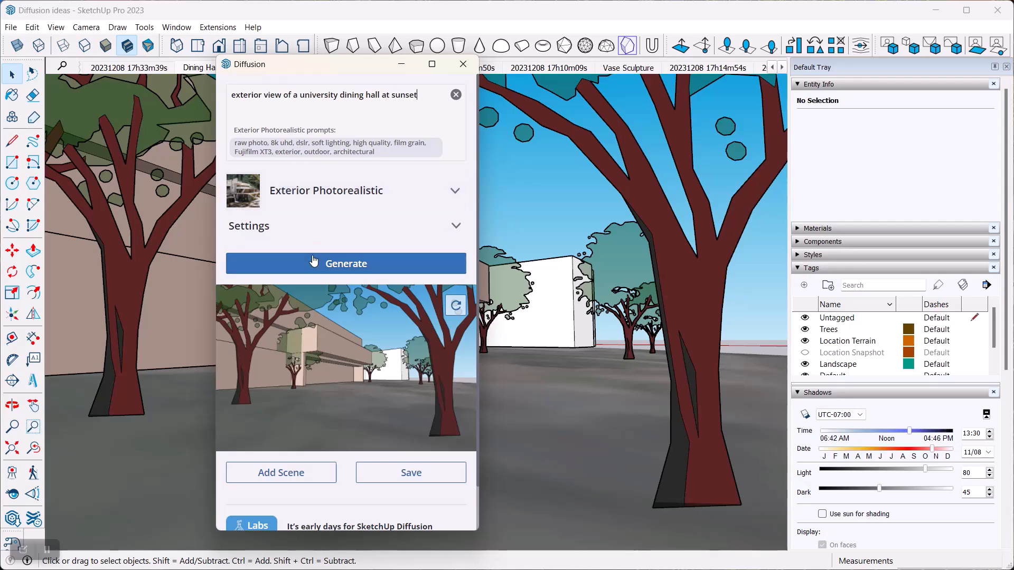
click(338, 265)
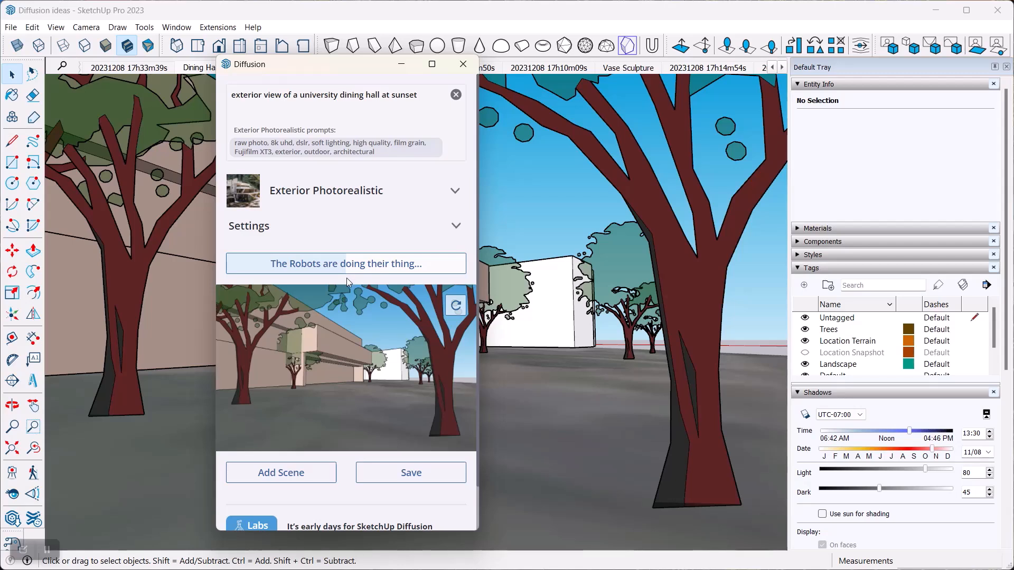
scroll(347, 278, down, 2)
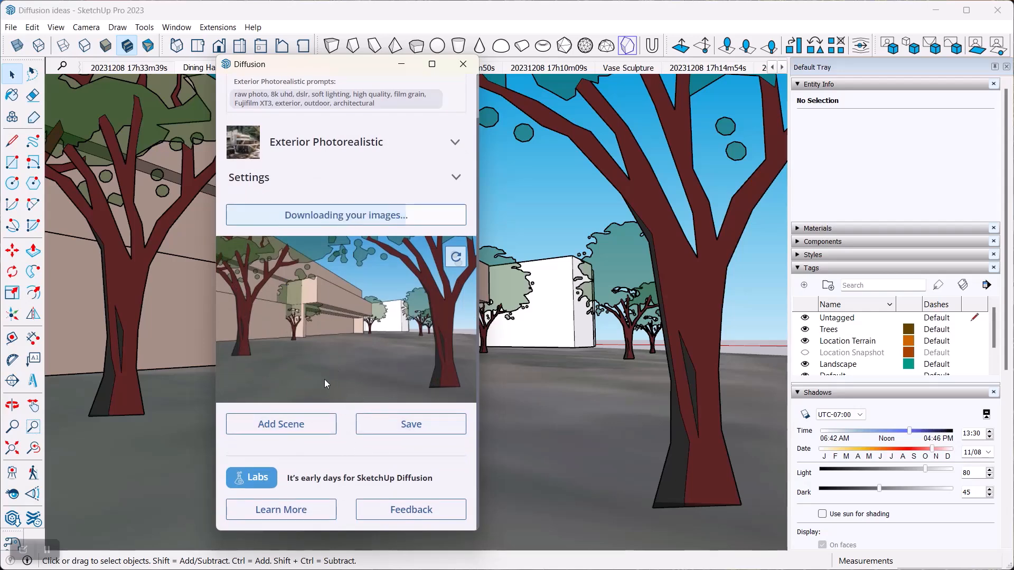
scroll(343, 331, down, 1)
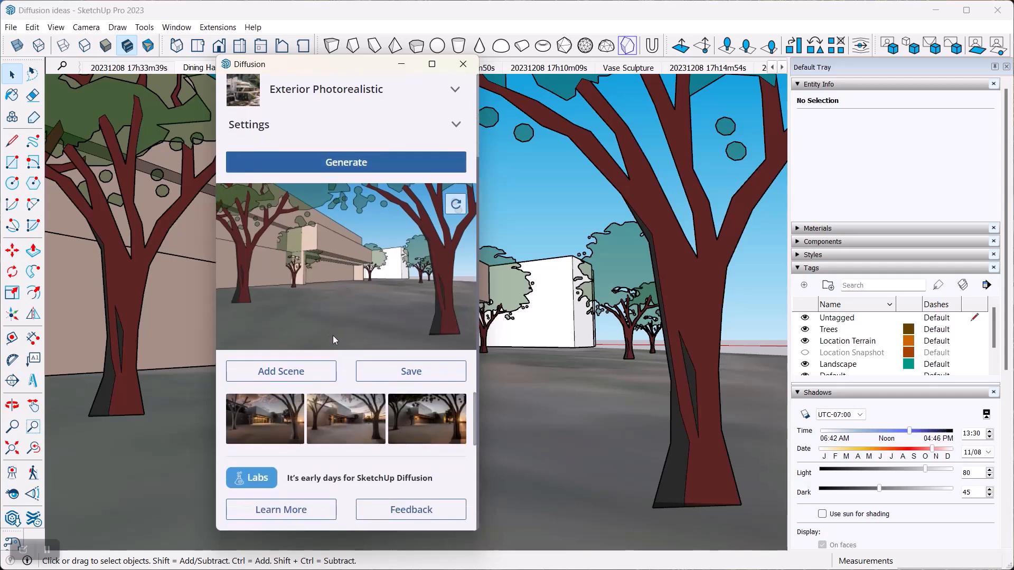
Show the first generated sunset image in the preview and widen the Diffusion dialog to enlarge it.
click(264, 426)
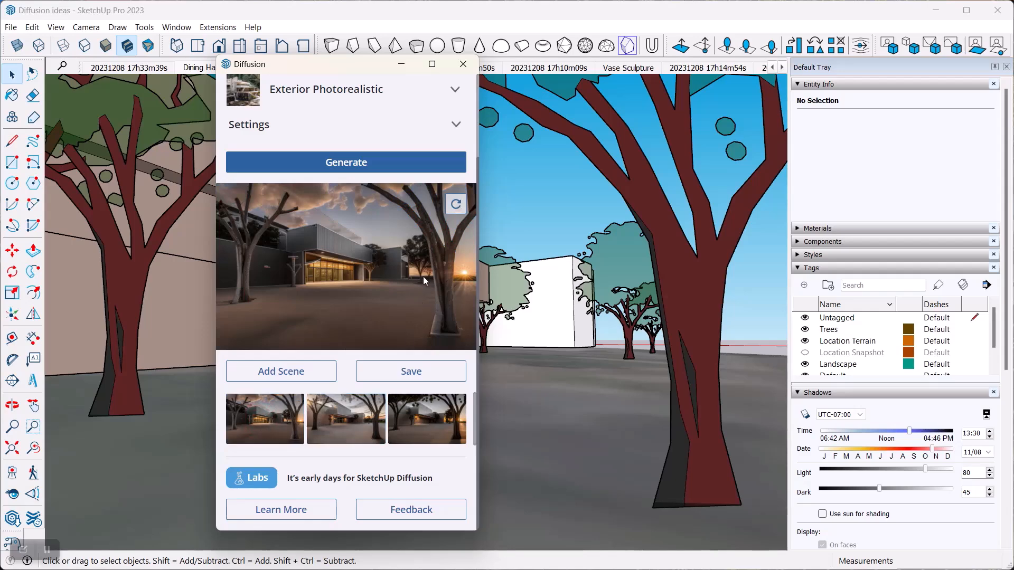
drag(478, 233, 679, 224)
scroll(429, 278, down, 2)
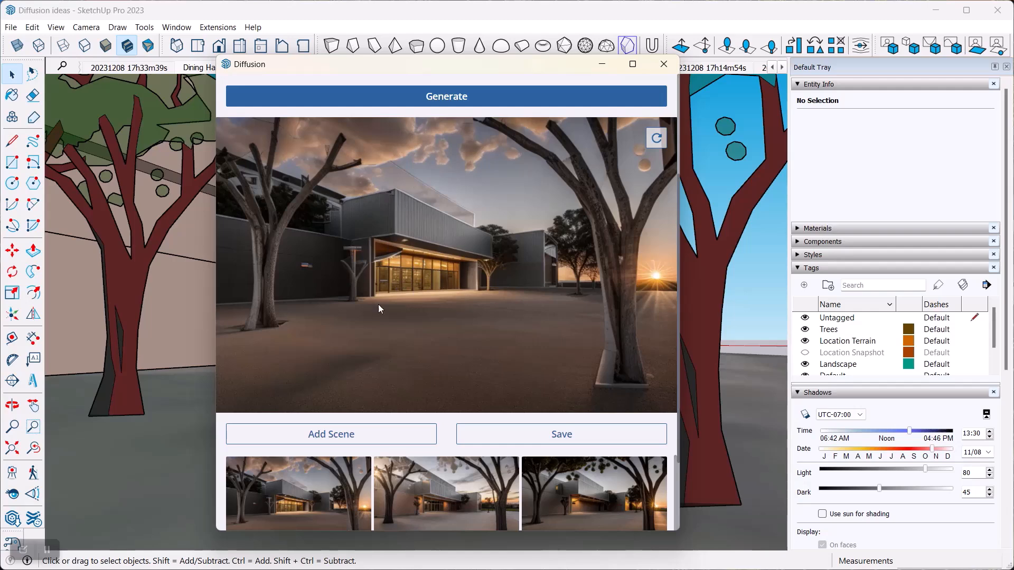
Compare the second and third generated images with the first and check them against the prompt.
click(444, 486)
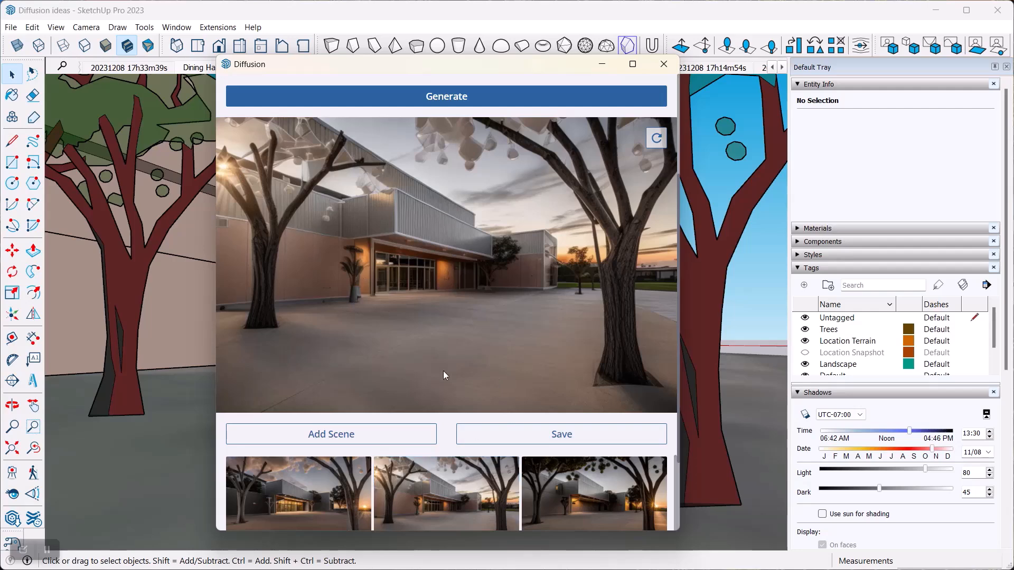
click(584, 487)
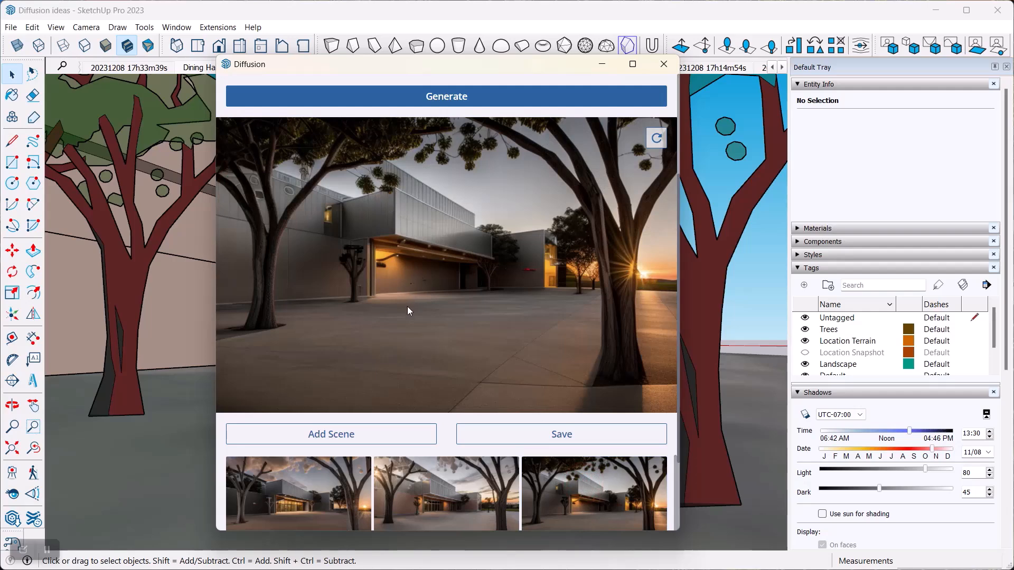
scroll(420, 318, down, 2)
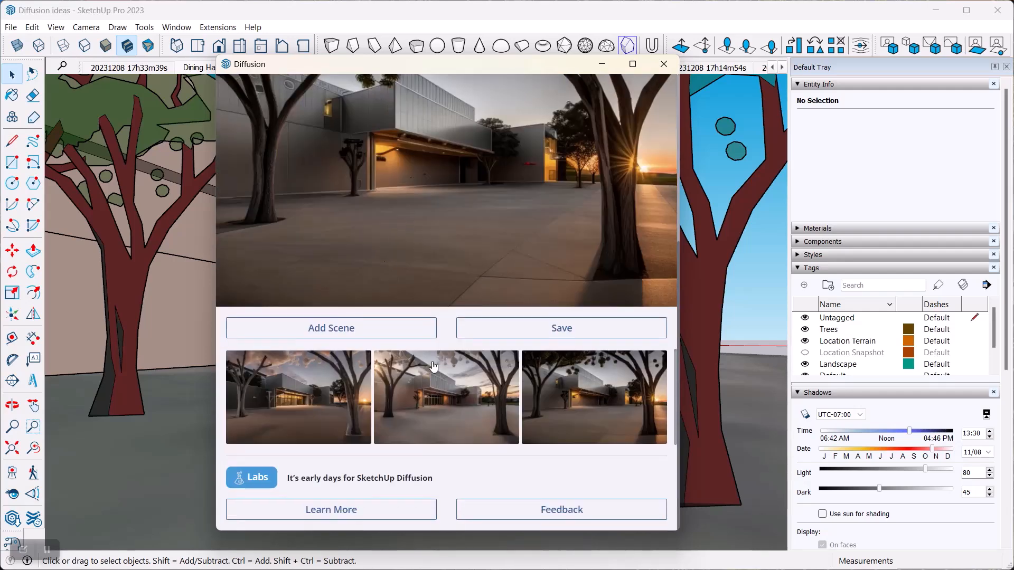
scroll(448, 280, up, 4)
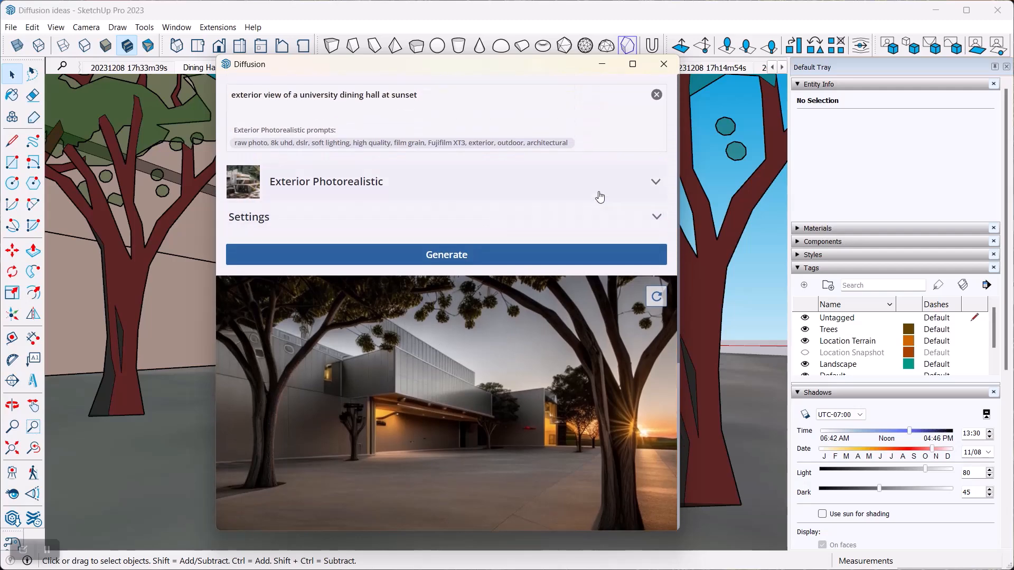
scroll(509, 353, down, 4)
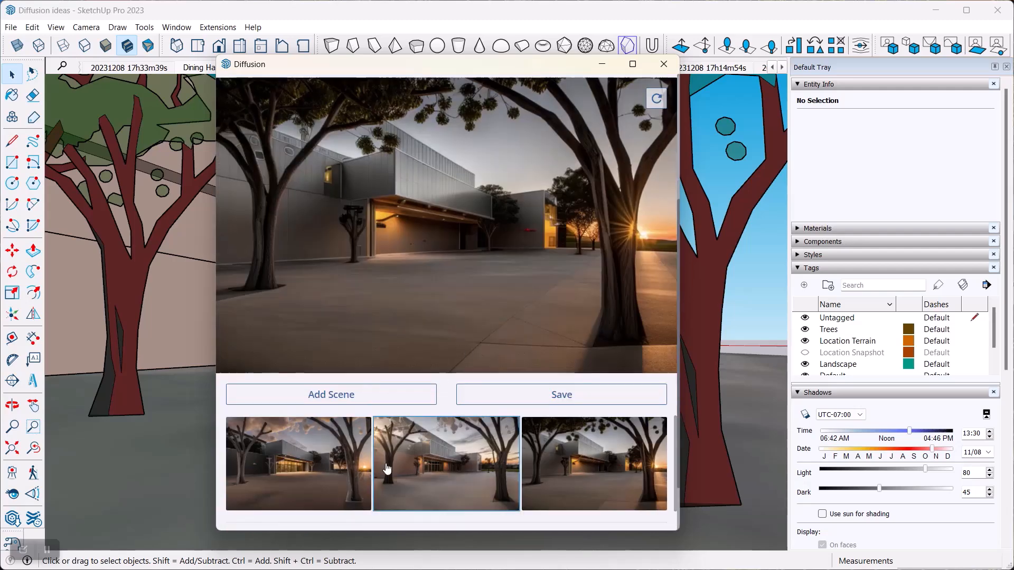
click(315, 474)
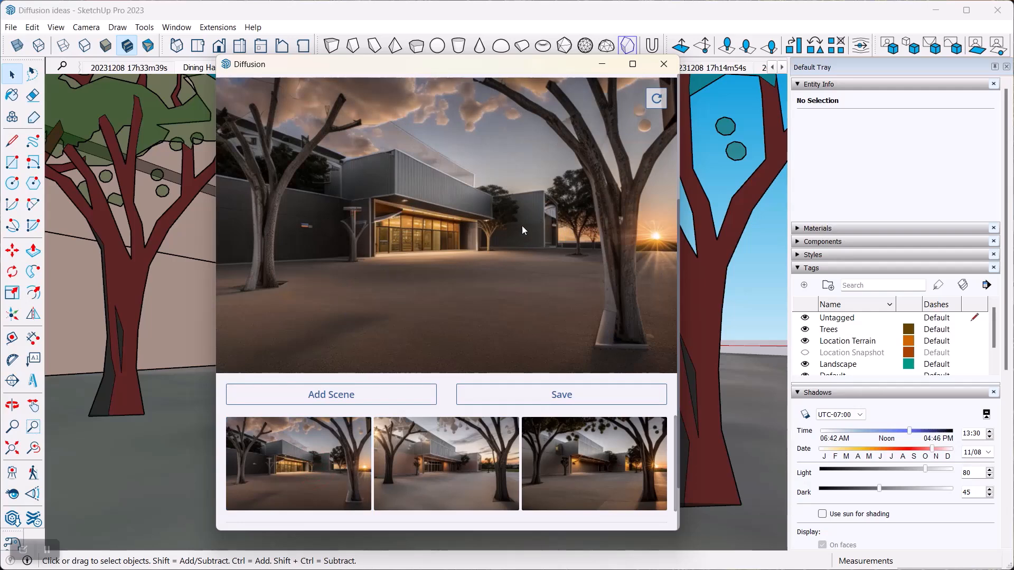
scroll(527, 221, up, 4)
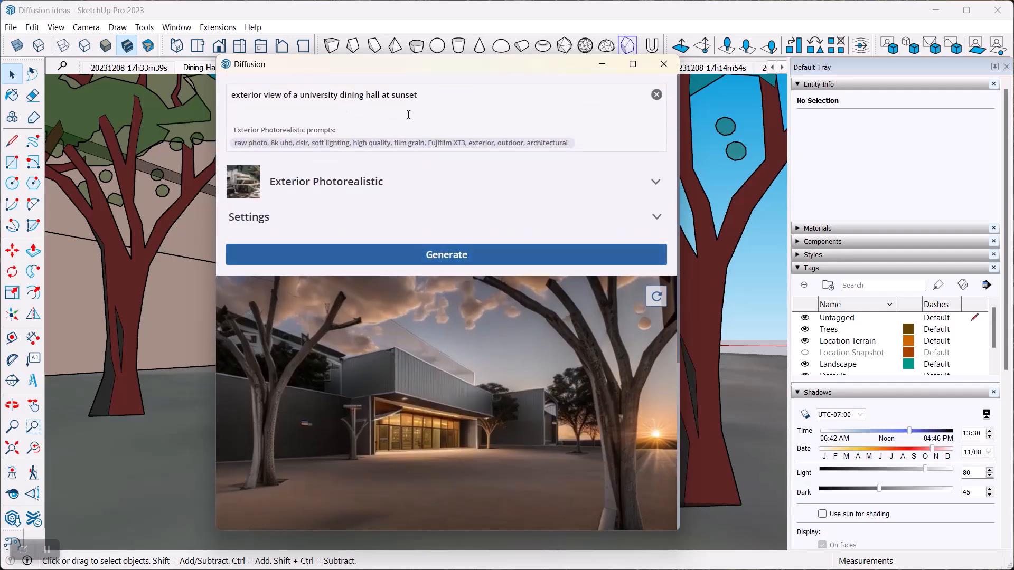
Keep the university dining hall prompt and switch the style preset to Pencil Sketch.
click(443, 101)
drag(232, 96, 443, 97)
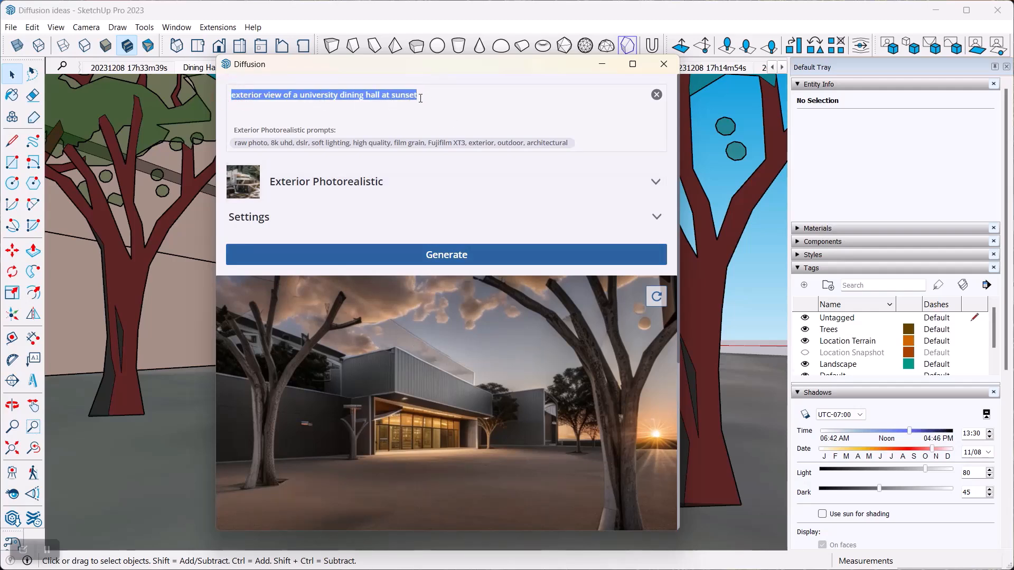
click(403, 181)
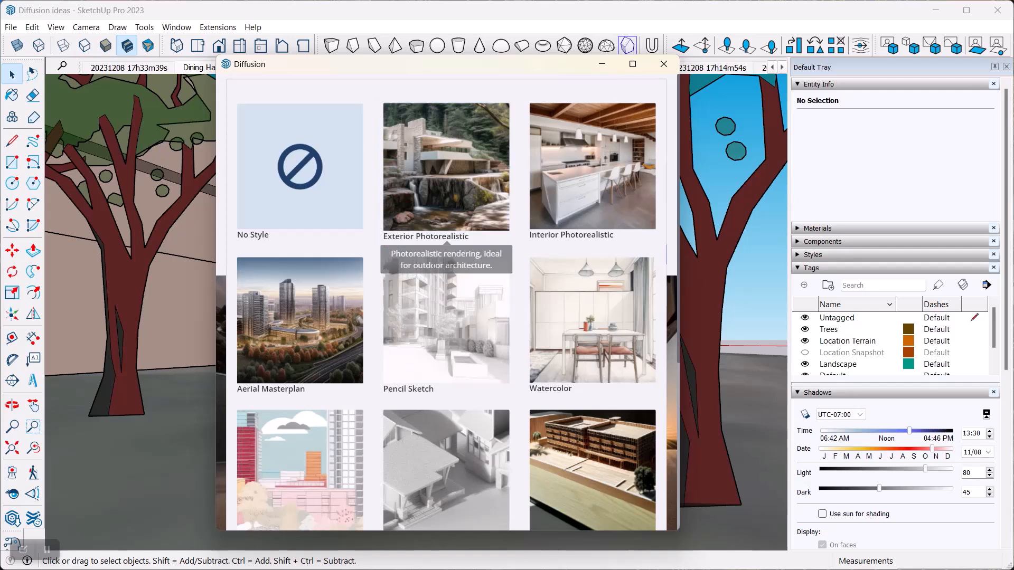
click(445, 331)
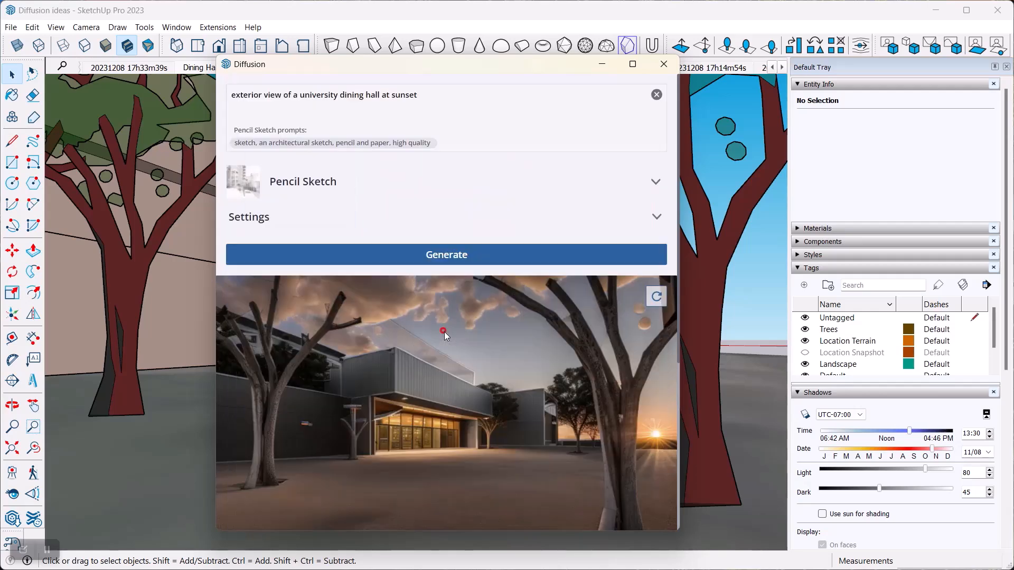
Generate Pencil Sketch images from the university dining hall prompt and bring the resulting thumbnails into view.
scroll(423, 177, down, 1)
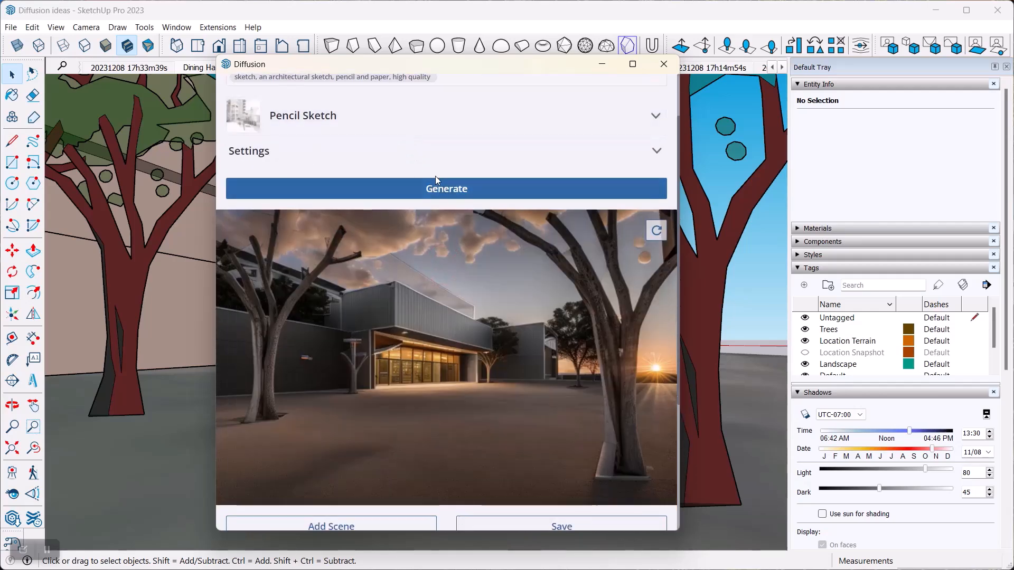
click(443, 191)
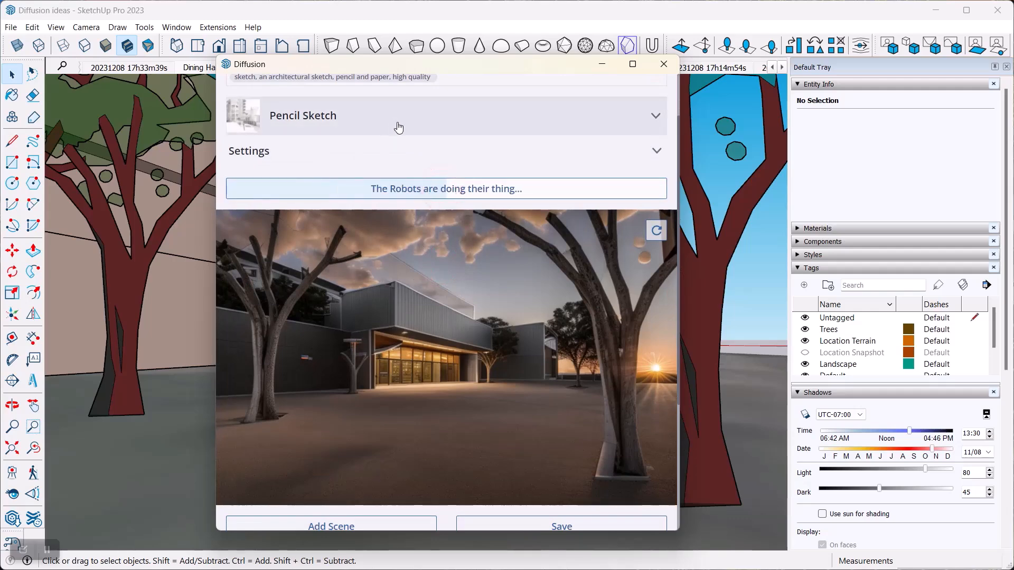
scroll(396, 126, down, 2)
scroll(398, 208, down, 2)
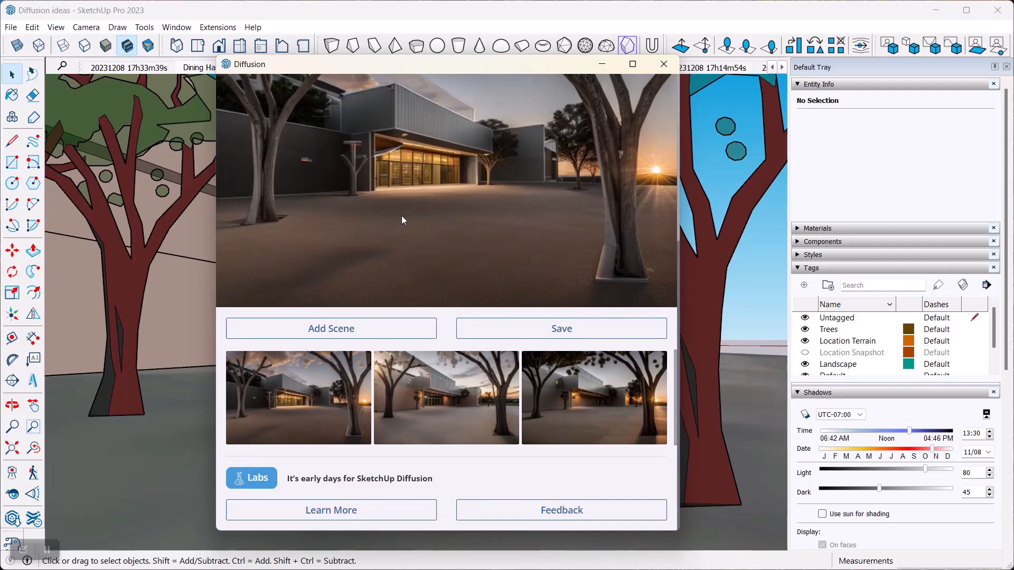
scroll(402, 221, up, 3)
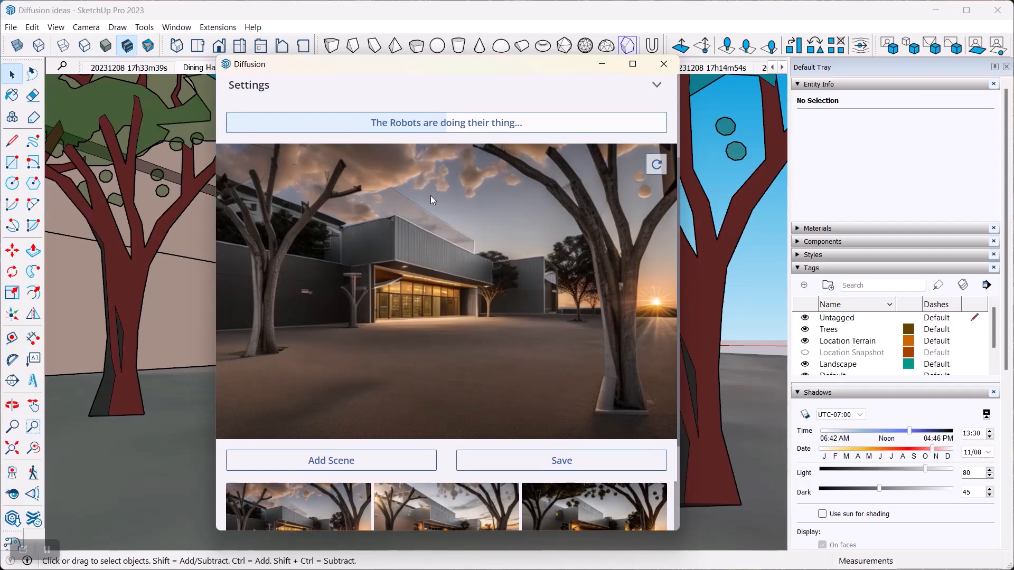
scroll(430, 199, down, 3)
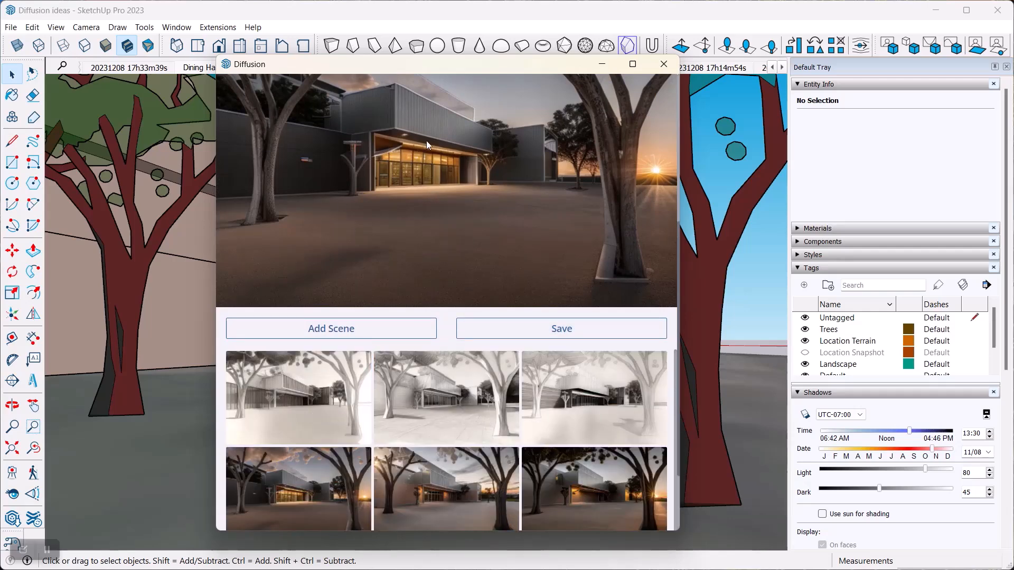
Preview the three generated pencil sketches one after another and return to the first one.
click(290, 417)
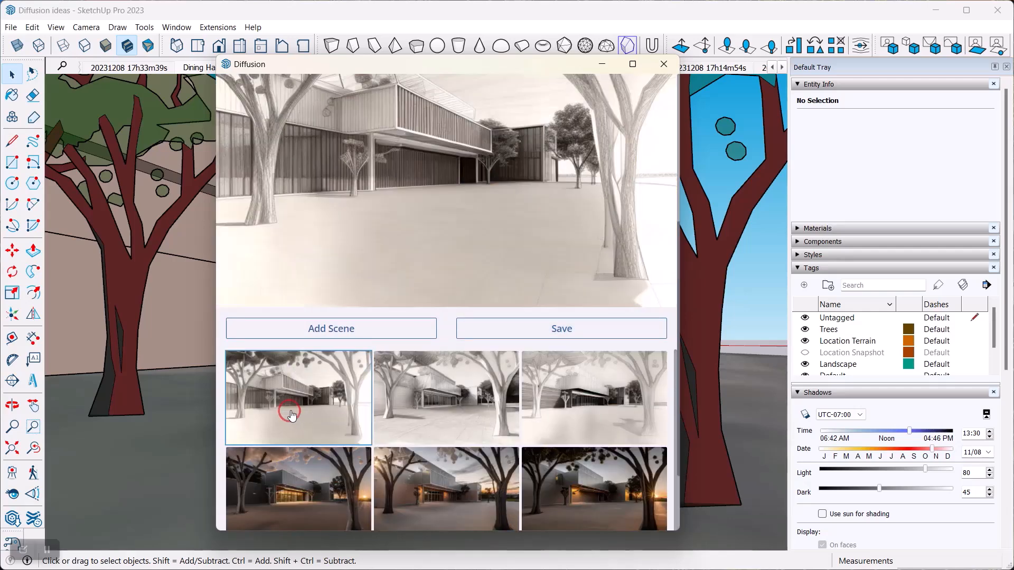
scroll(470, 236, up, 2)
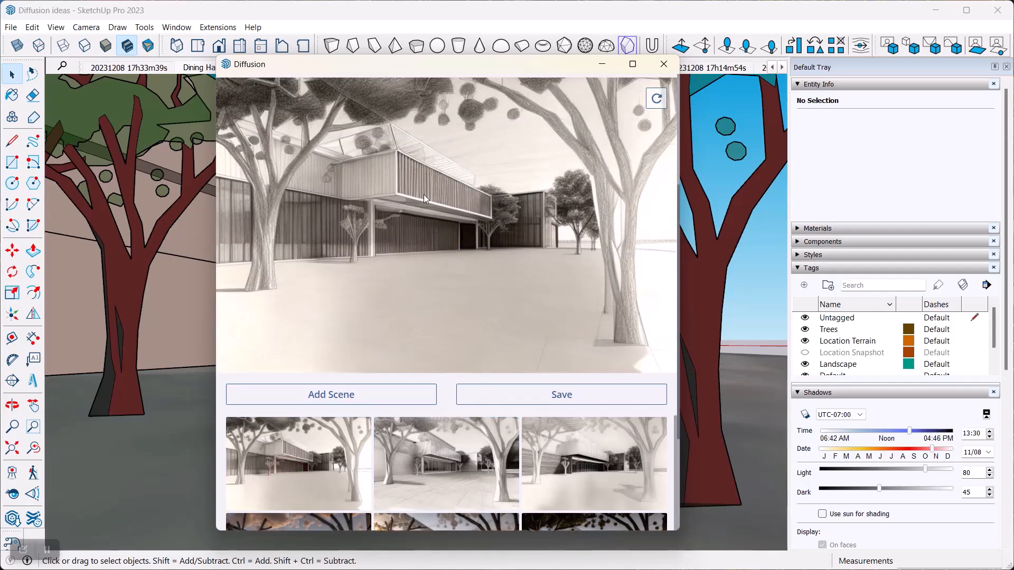
click(434, 470)
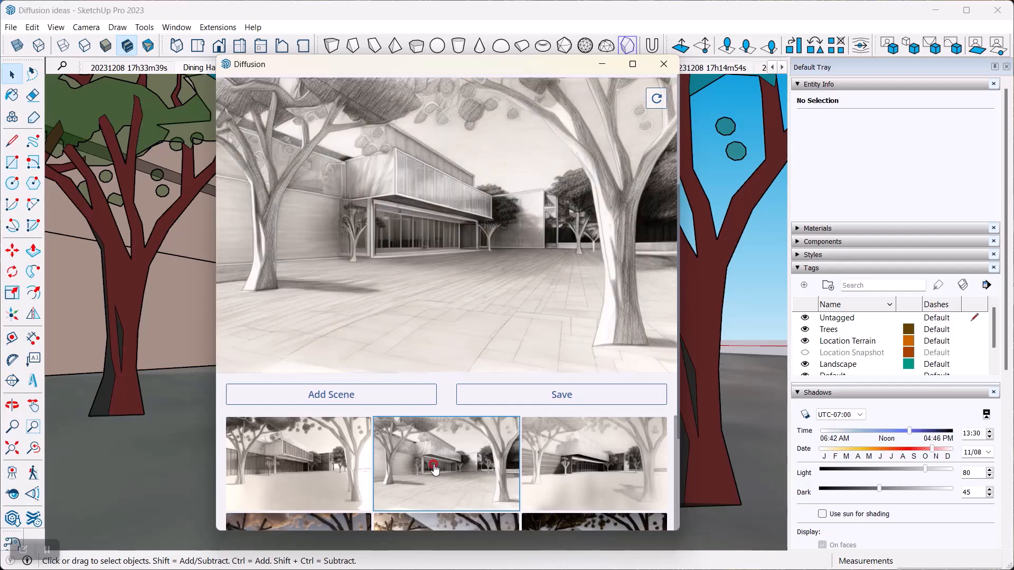
click(572, 468)
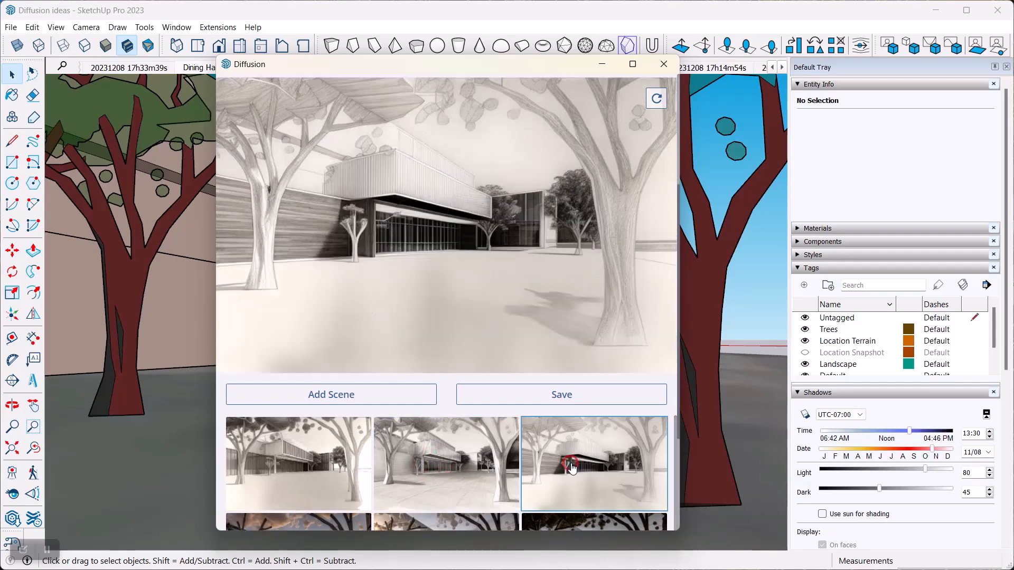
click(438, 471)
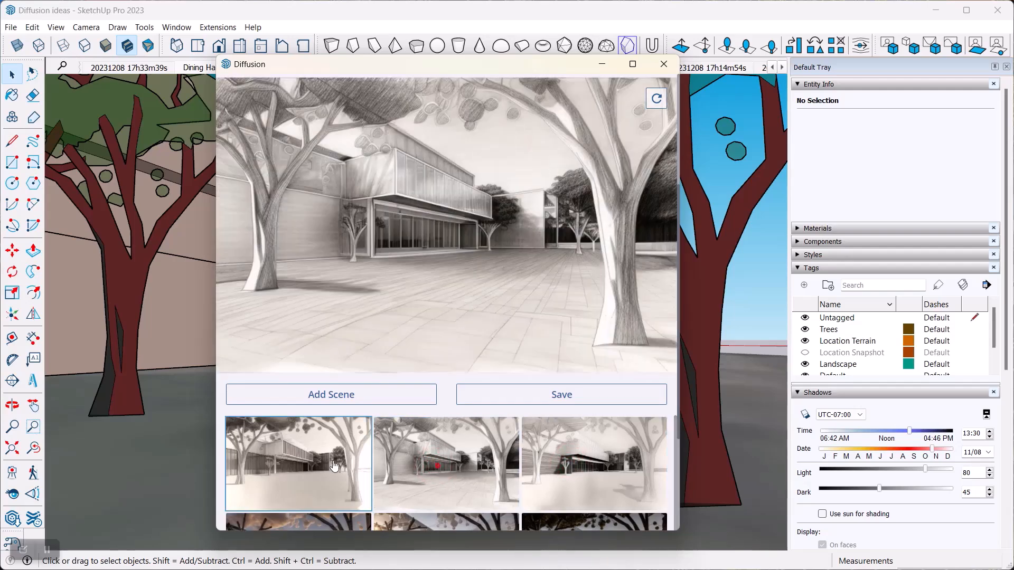
click(302, 465)
Examine the first pencil sketch in full and compare it with the second sketch, checking trees, facade and paving.
scroll(461, 251, down, 3)
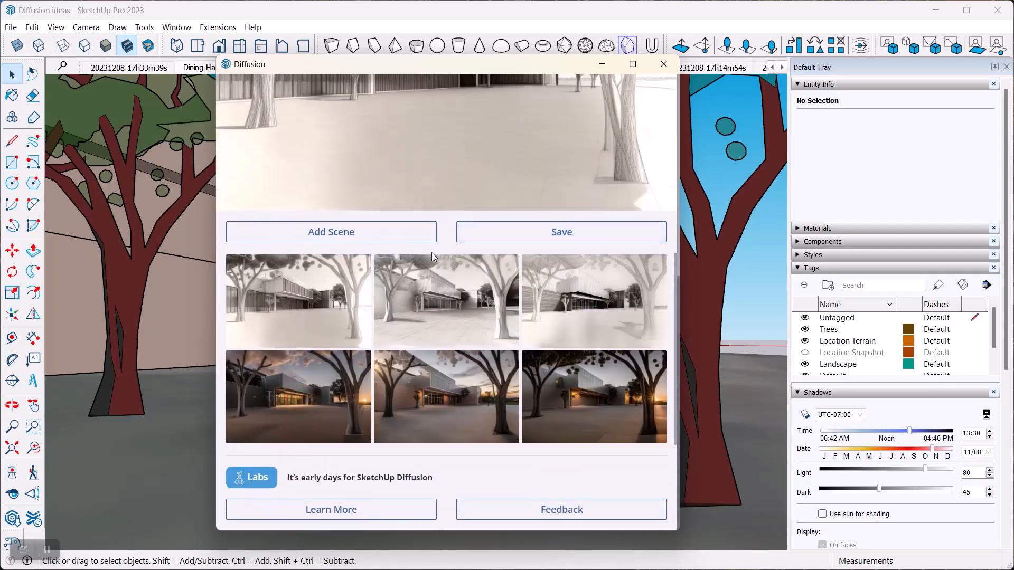
scroll(441, 258, up, 5)
scroll(466, 285, down, 2)
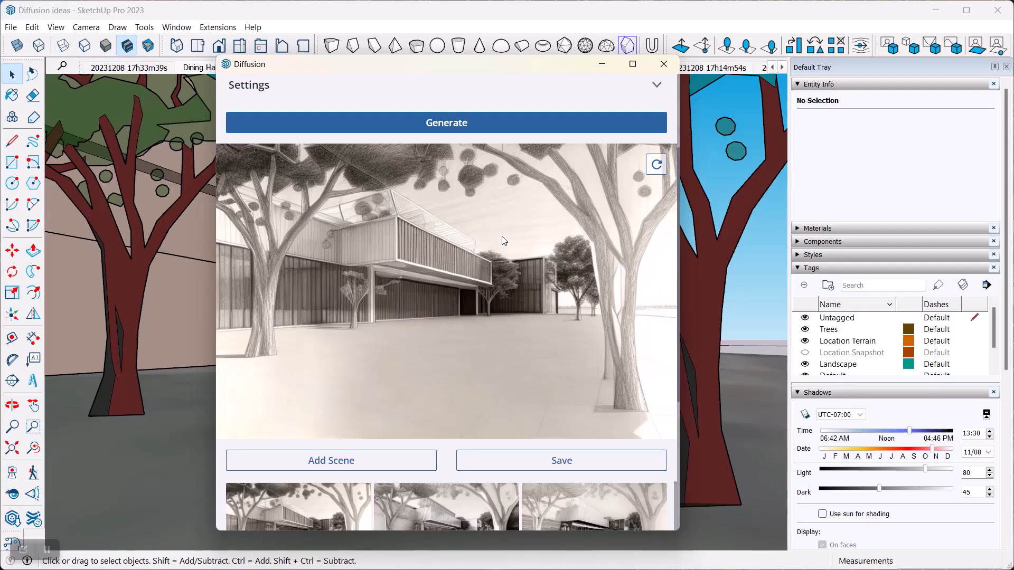
scroll(501, 301, up, 1)
scroll(447, 301, down, 1)
scroll(467, 322, down, 1)
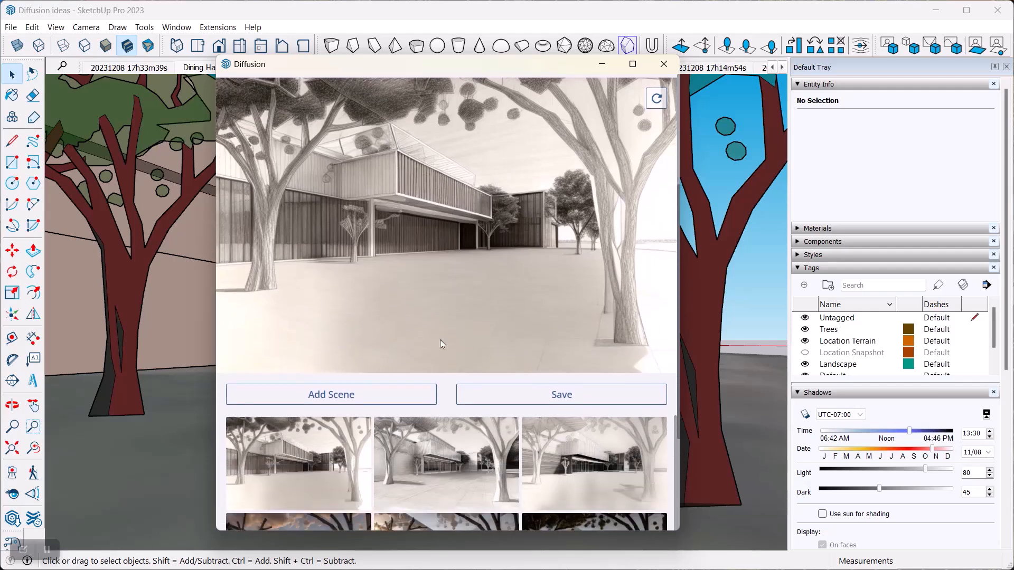
scroll(442, 343, down, 2)
click(418, 324)
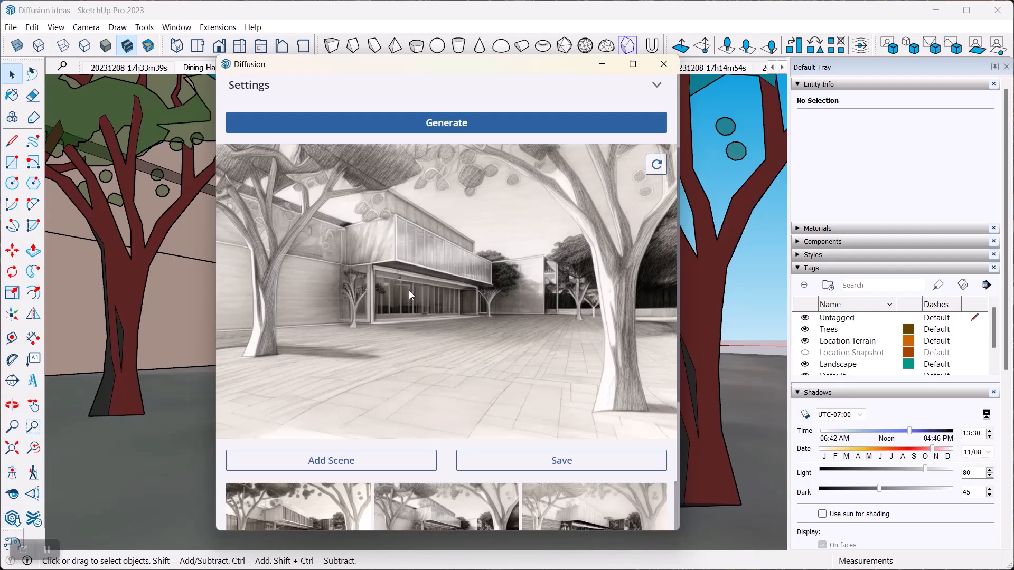
scroll(410, 291, down, 4)
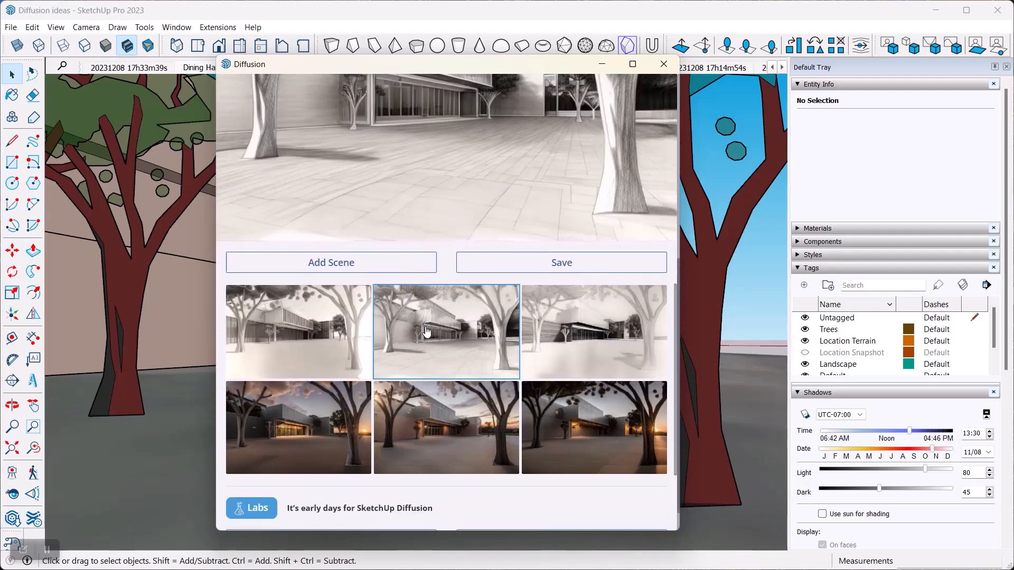
click(339, 343)
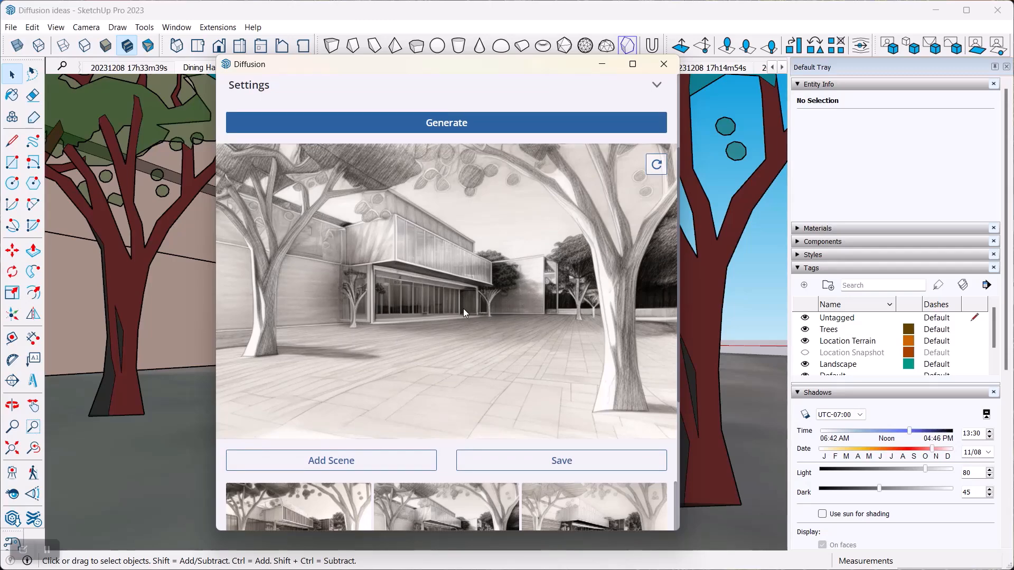
Compare the pencil sketches with the sunset images and the prompt settings, and close the Diffusion dialog.
scroll(459, 309, down, 5)
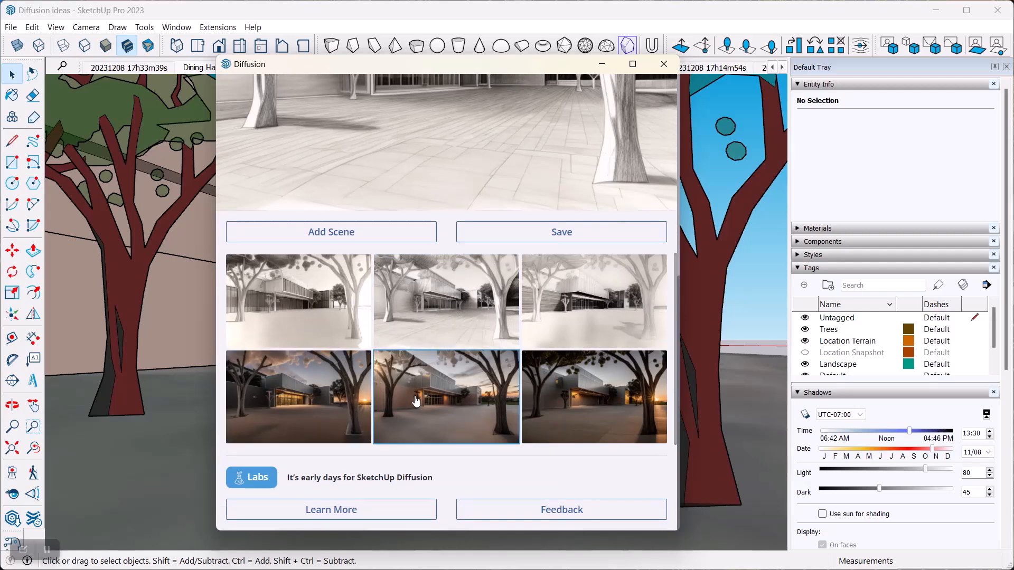
scroll(432, 396, up, 3)
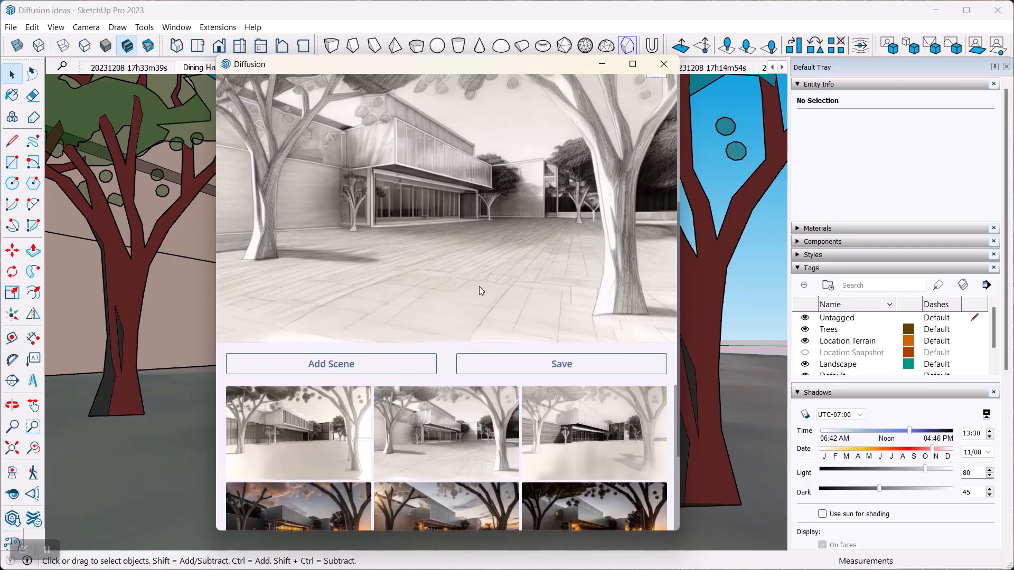
scroll(482, 286, up, 2)
scroll(486, 290, up, 3)
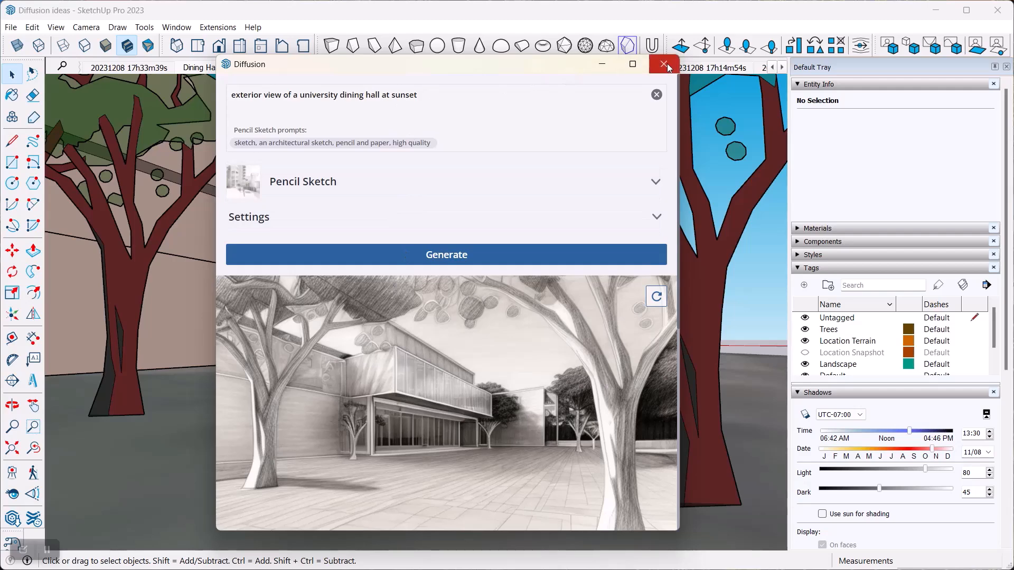
scroll(515, 207, down, 6)
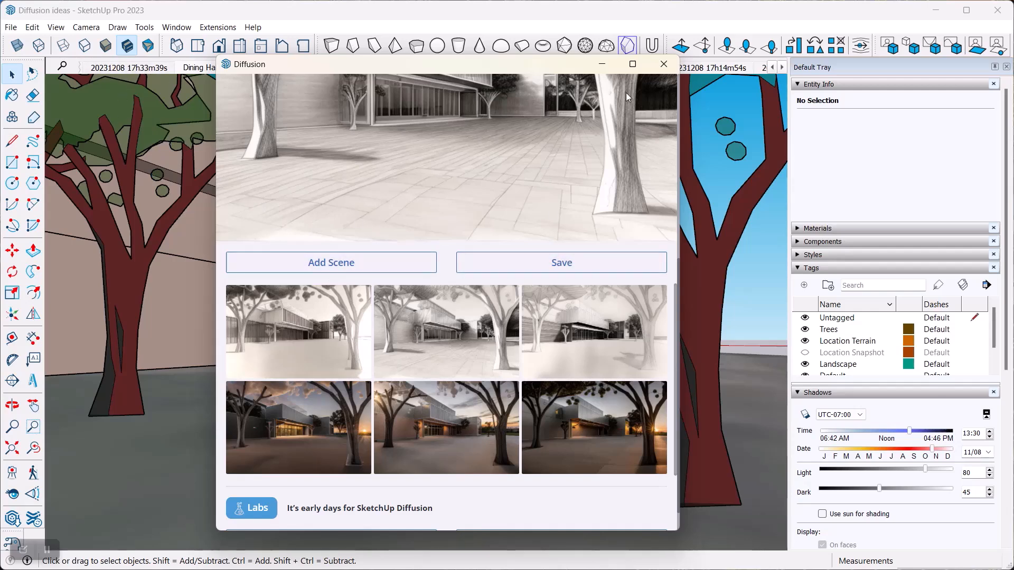
click(664, 64)
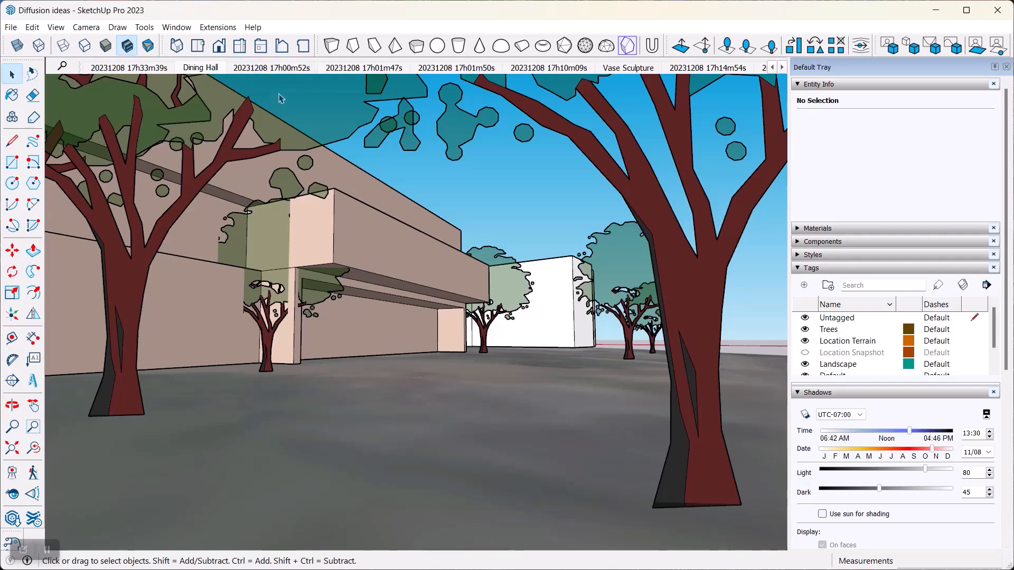
click(277, 68)
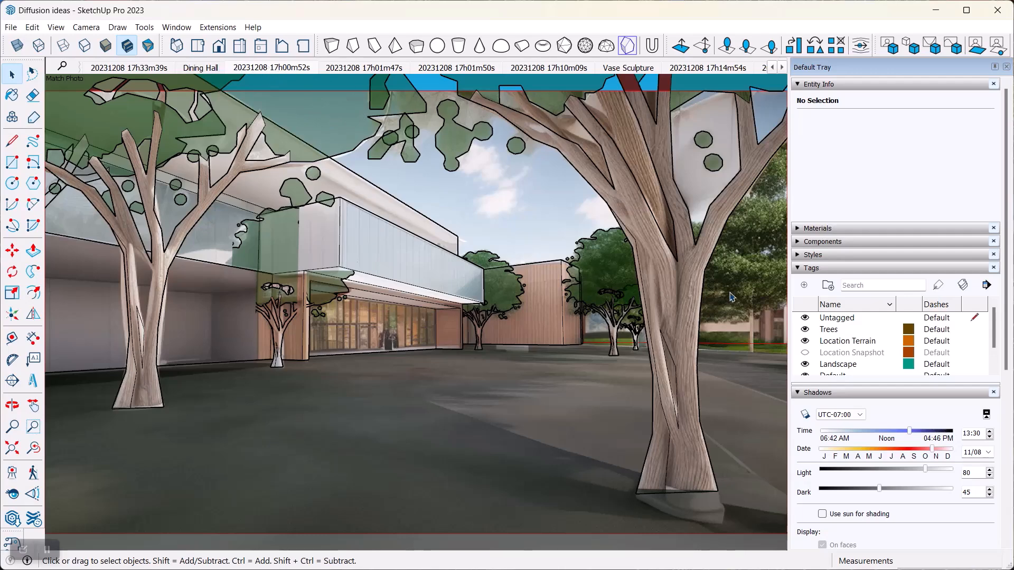
click(805, 330)
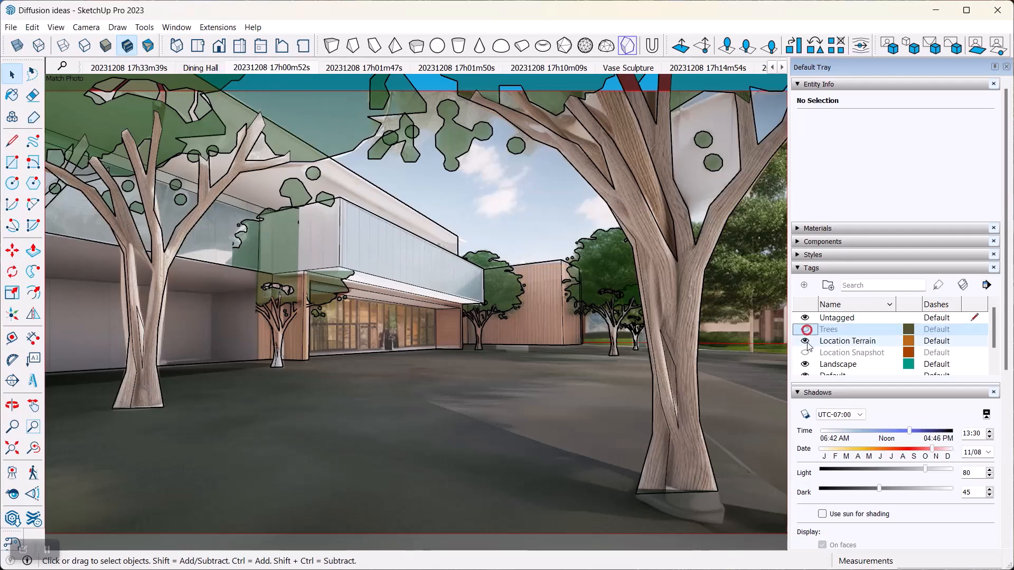
click(806, 341)
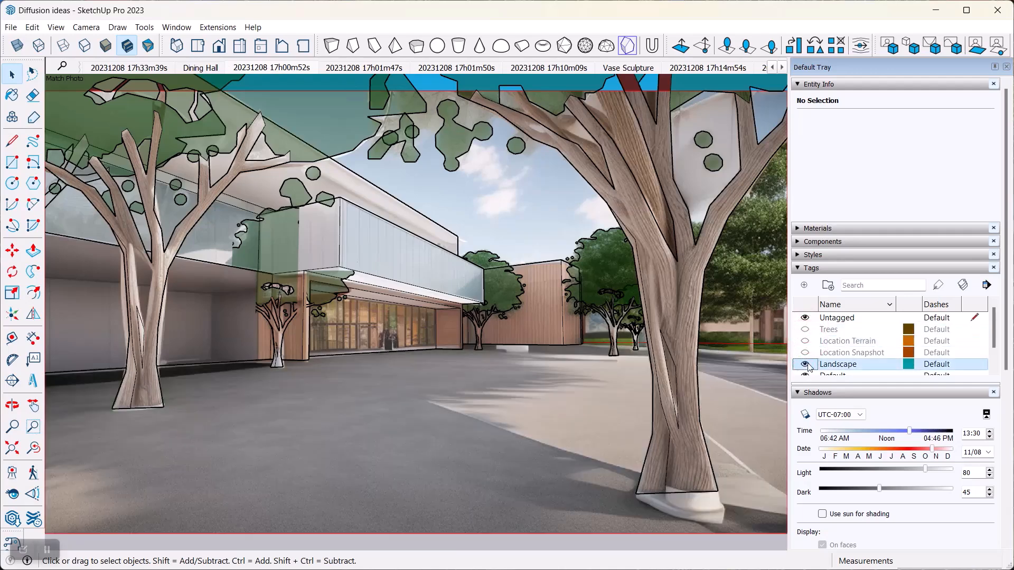
click(805, 364)
click(805, 376)
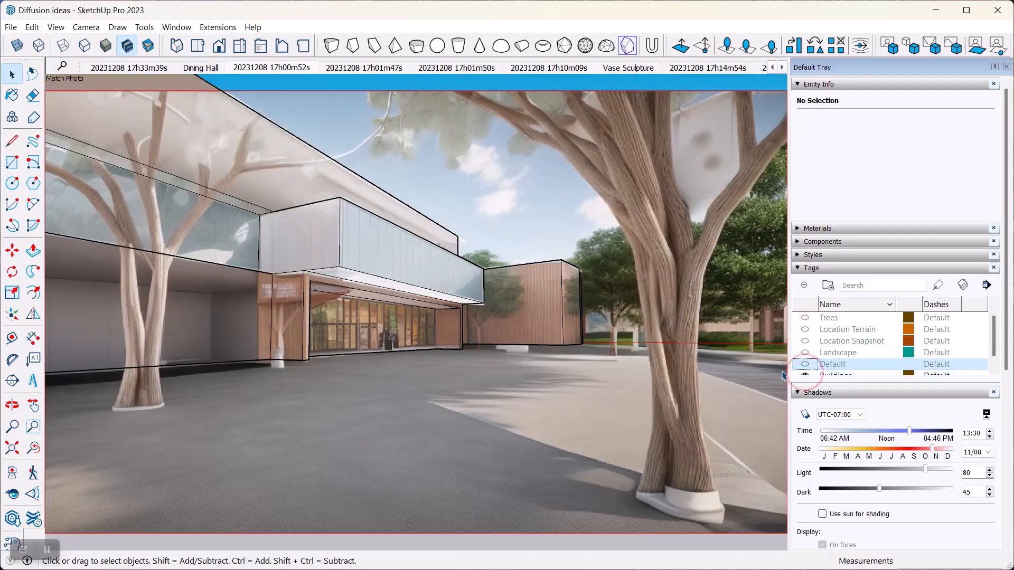
click(805, 376)
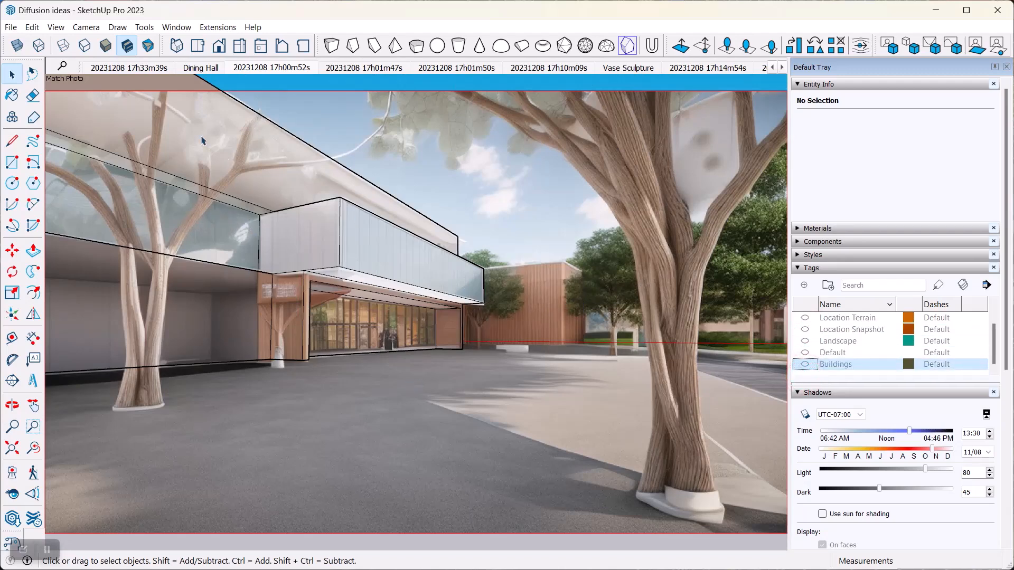
click(267, 67)
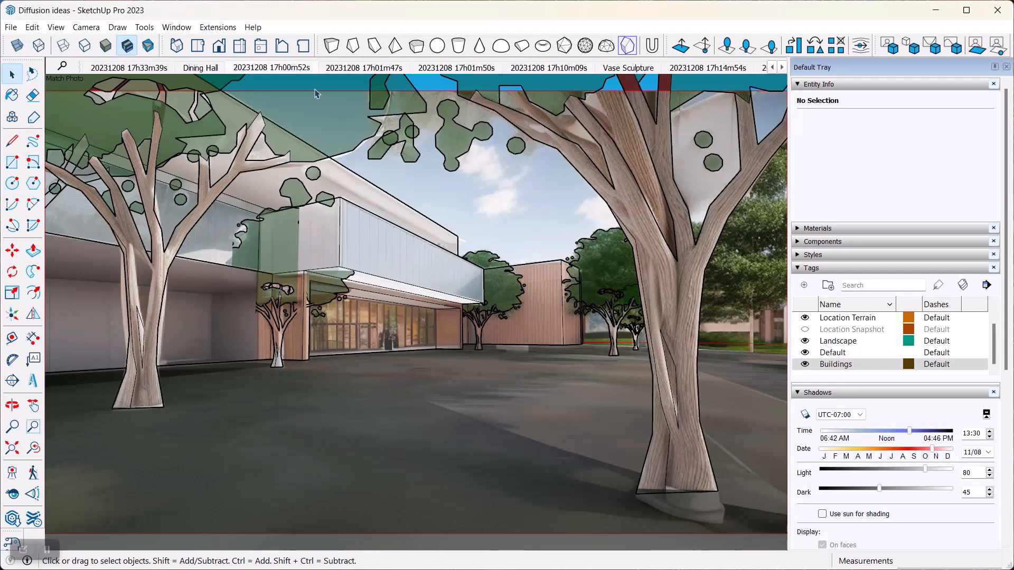
click(344, 67)
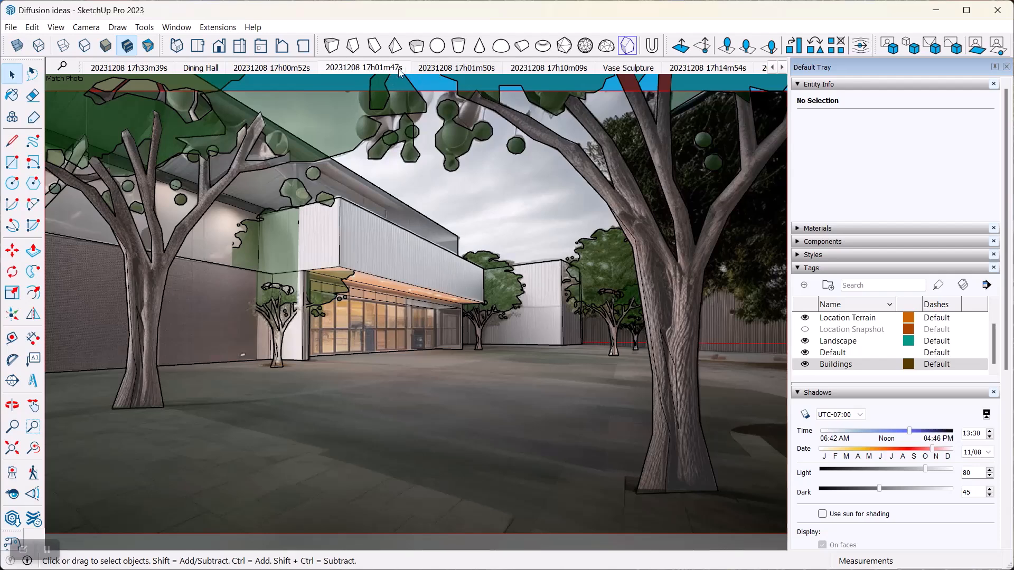
click(450, 69)
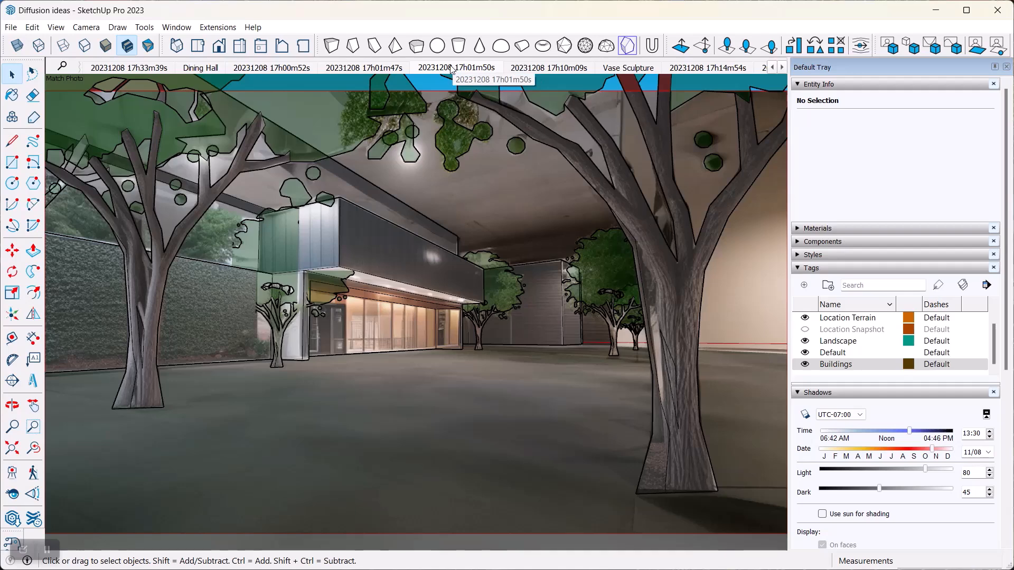
click(528, 69)
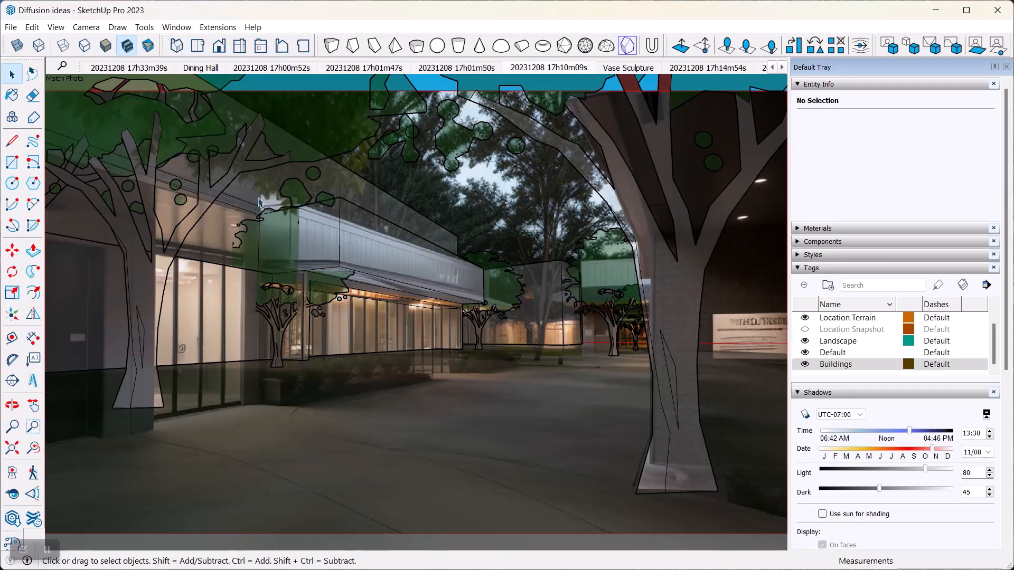
click(805, 341)
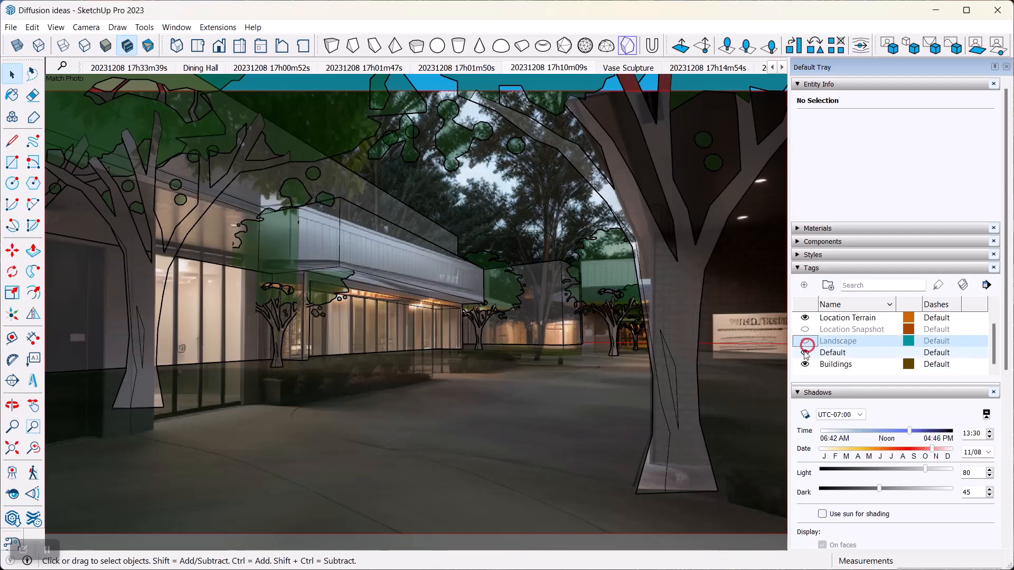
click(805, 352)
click(805, 364)
click(805, 318)
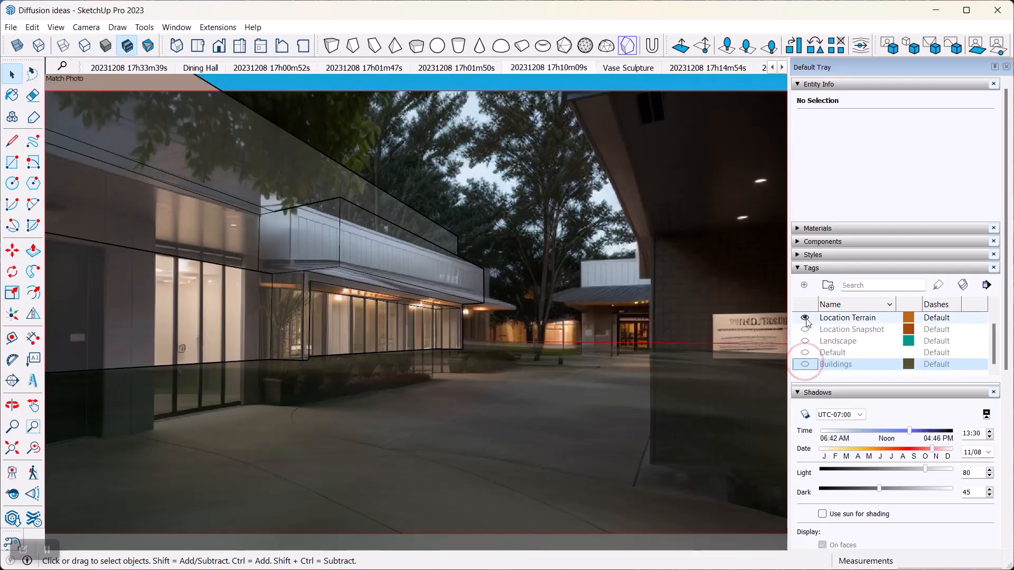
scroll(822, 360, up, 2)
click(811, 329)
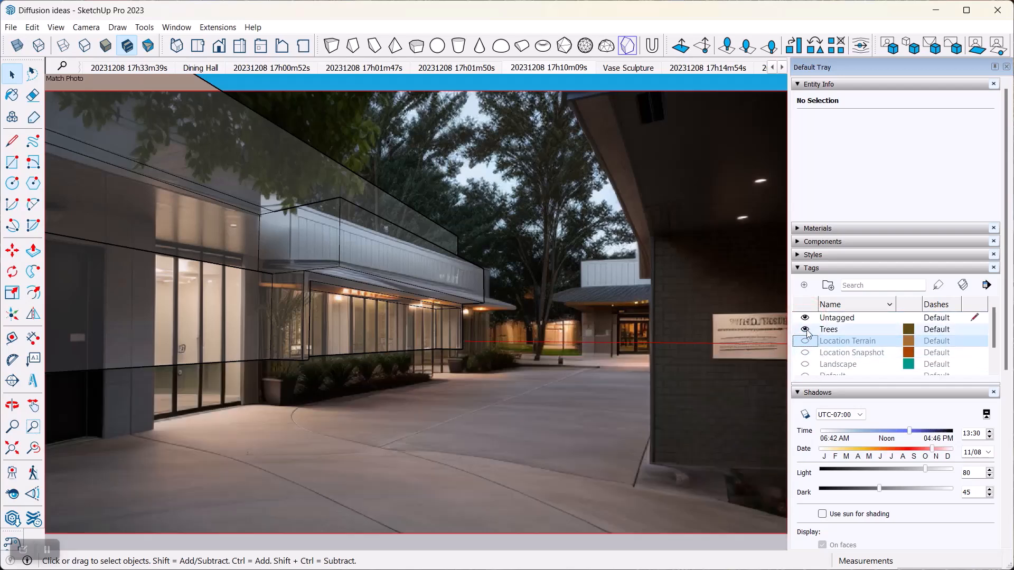
click(805, 329)
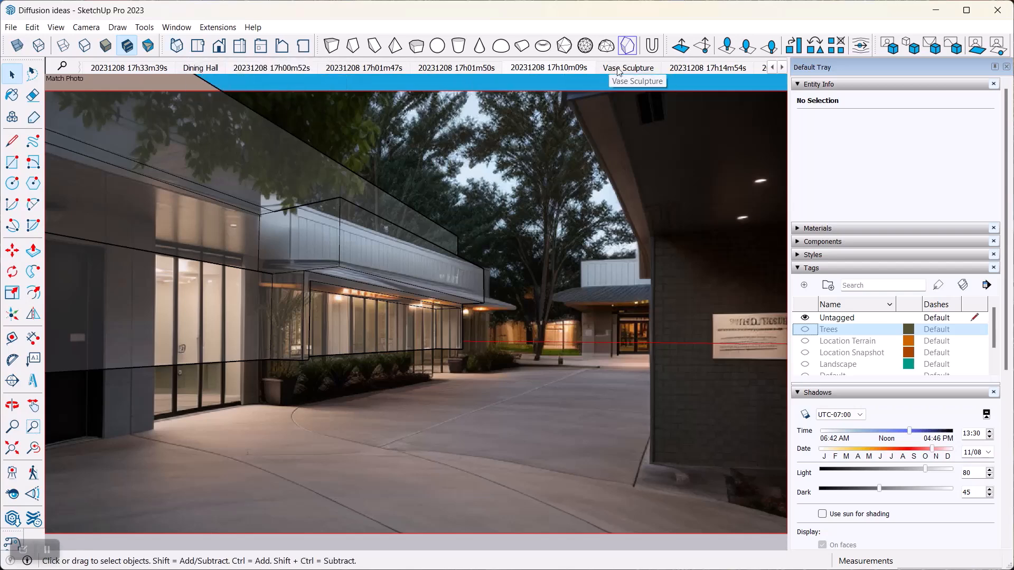
click(772, 67)
click(773, 68)
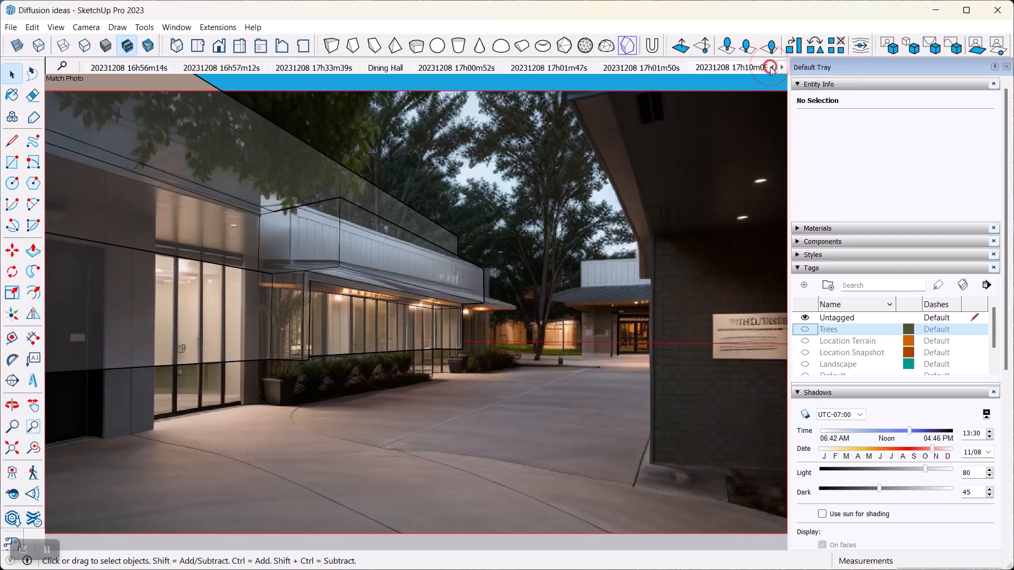
click(773, 67)
click(773, 68)
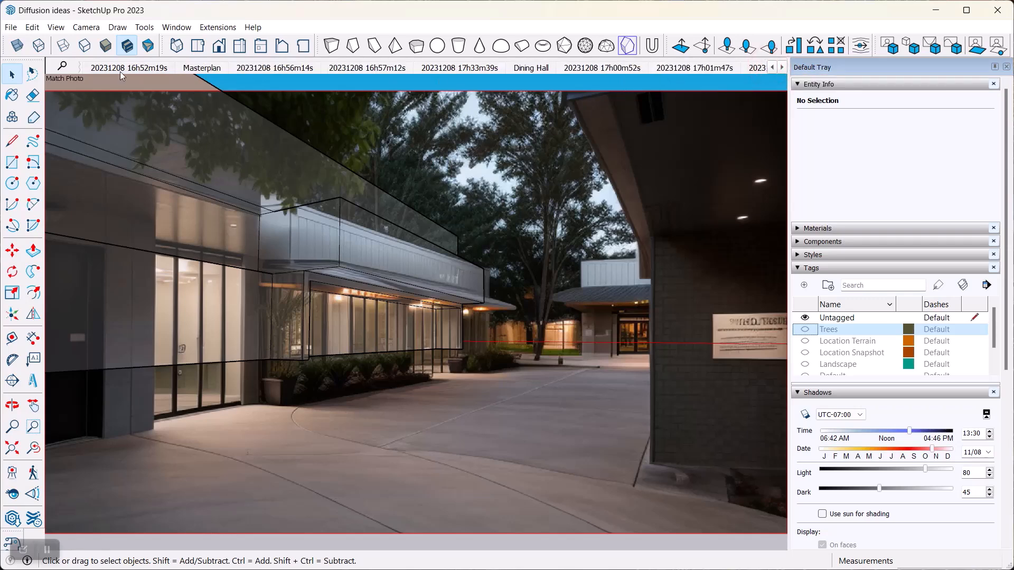
click(203, 69)
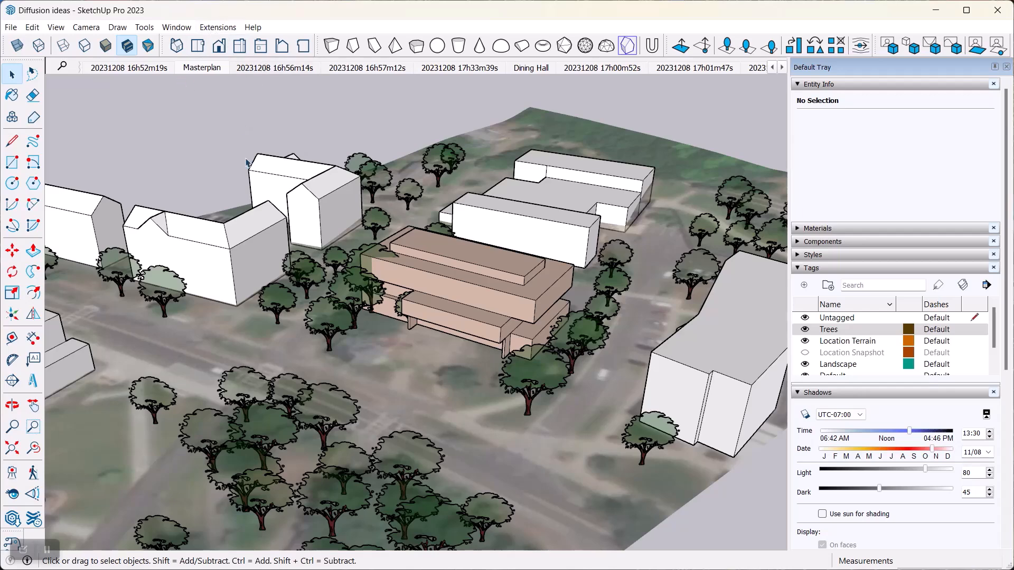
click(262, 69)
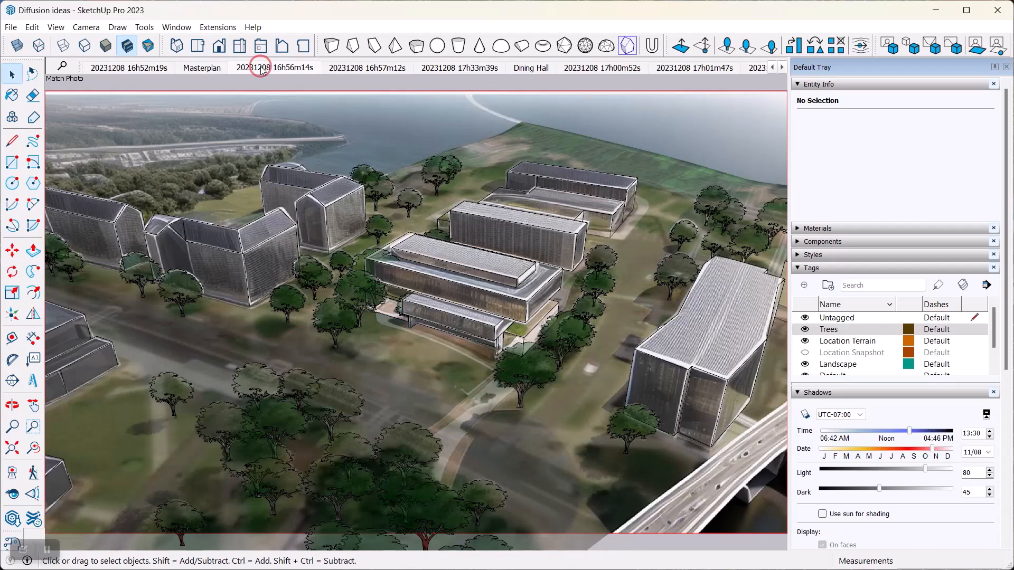
click(352, 69)
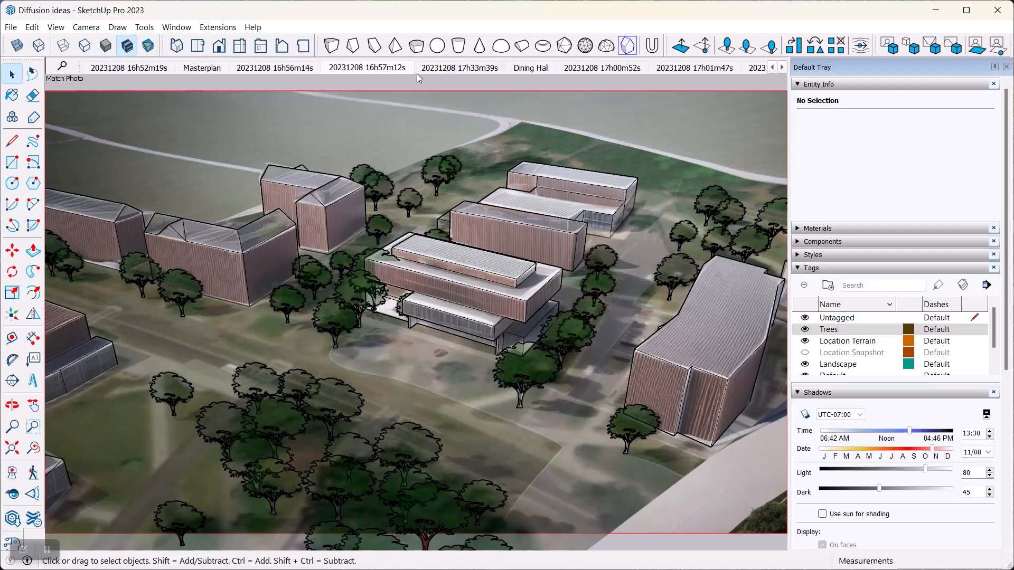
click(446, 69)
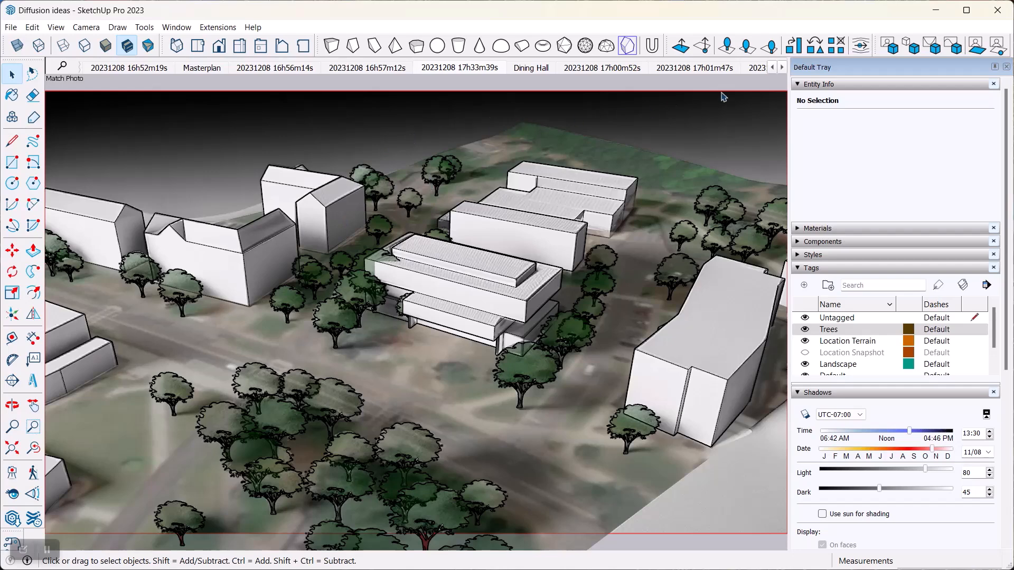
click(782, 68)
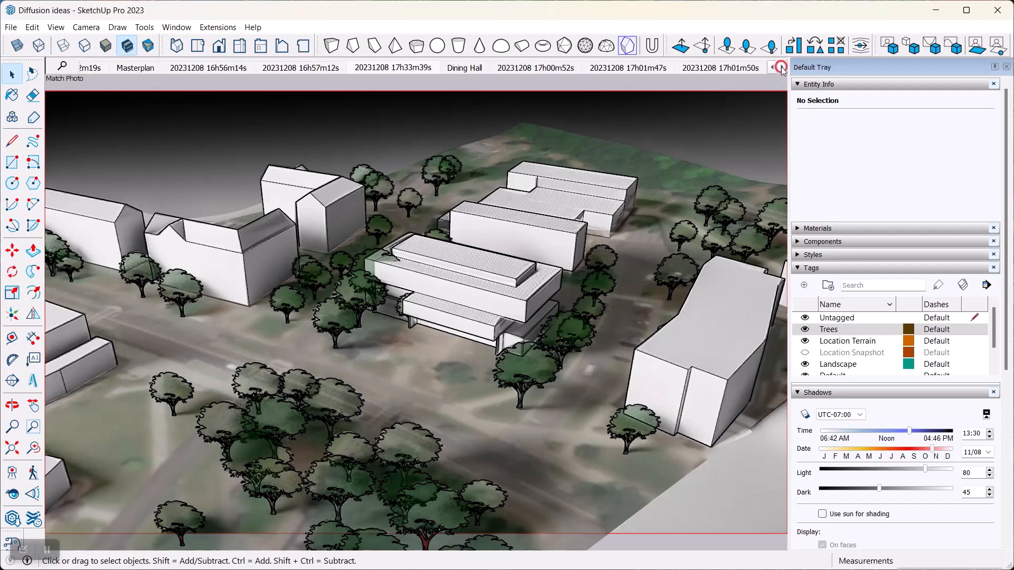
click(782, 68)
click(782, 68)
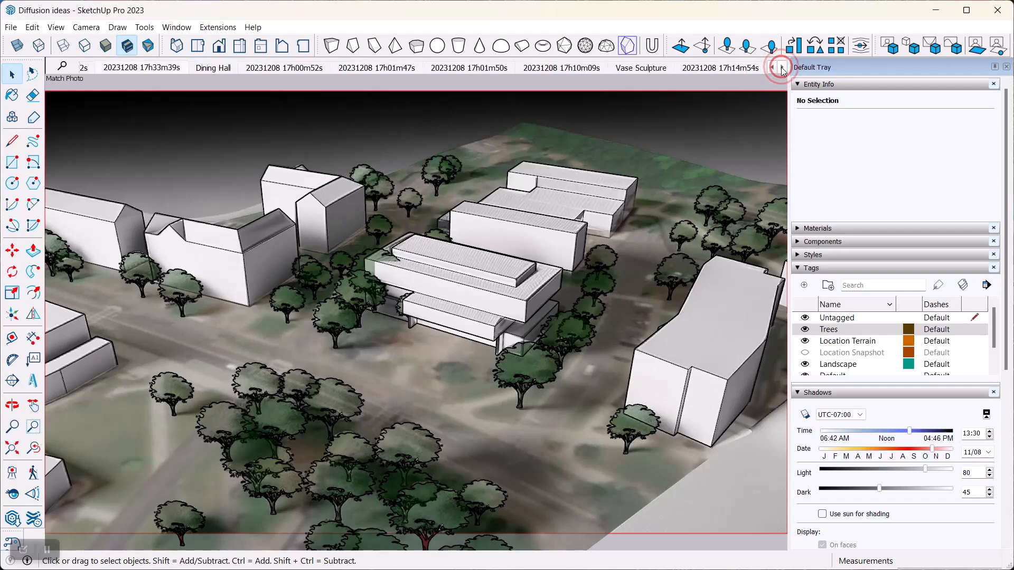
click(782, 67)
click(782, 68)
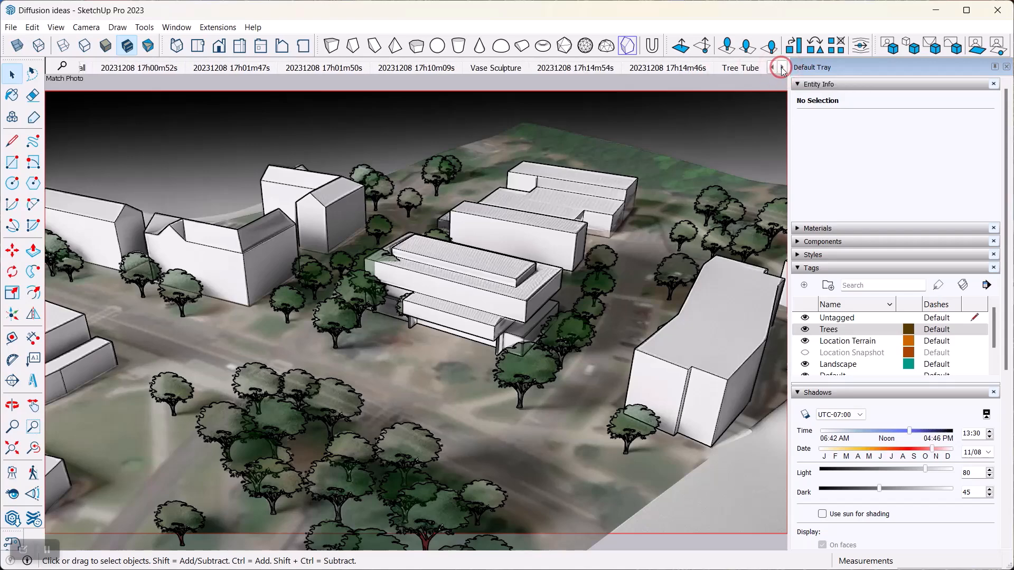
click(781, 67)
click(396, 71)
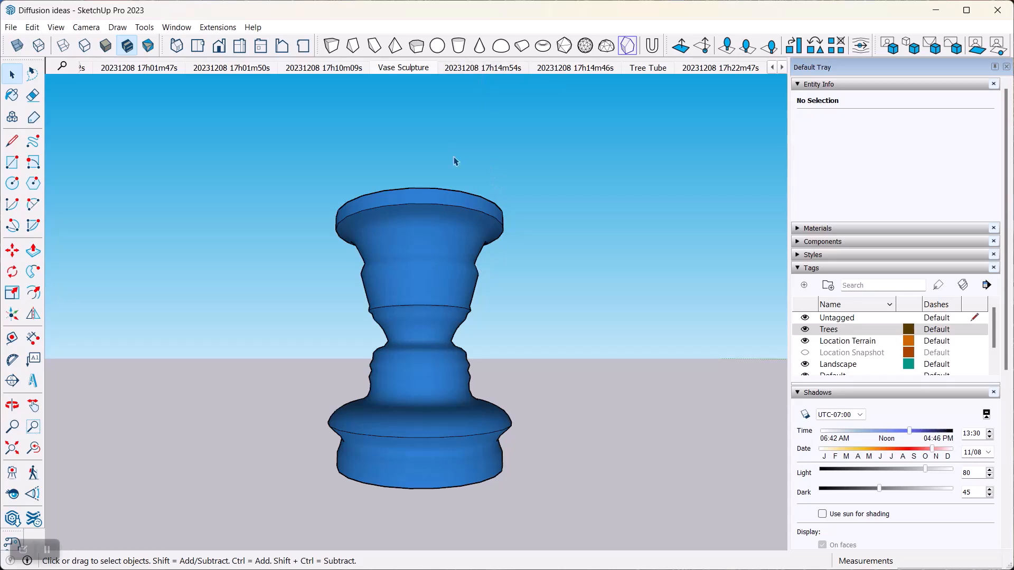
click(481, 69)
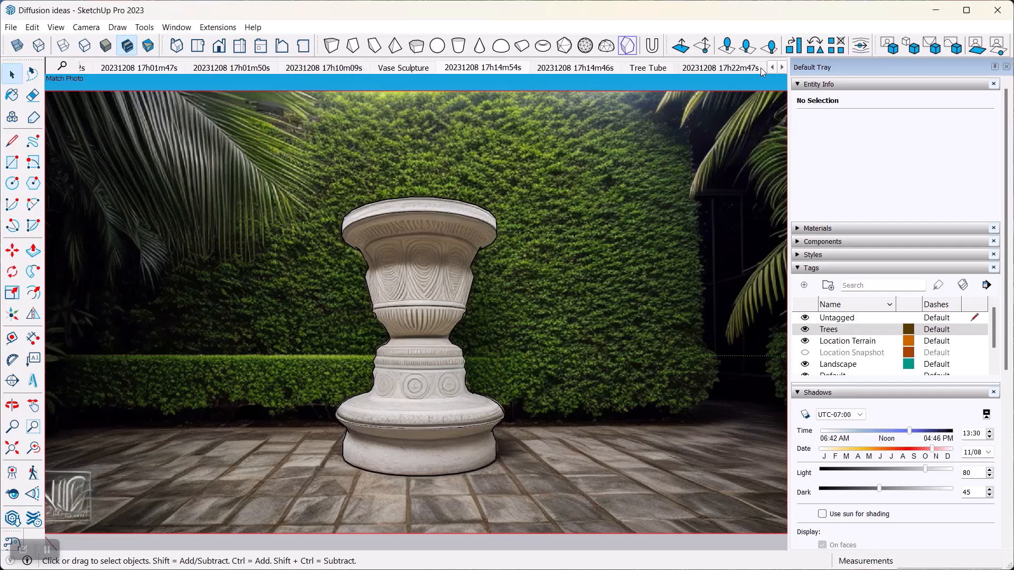
click(556, 68)
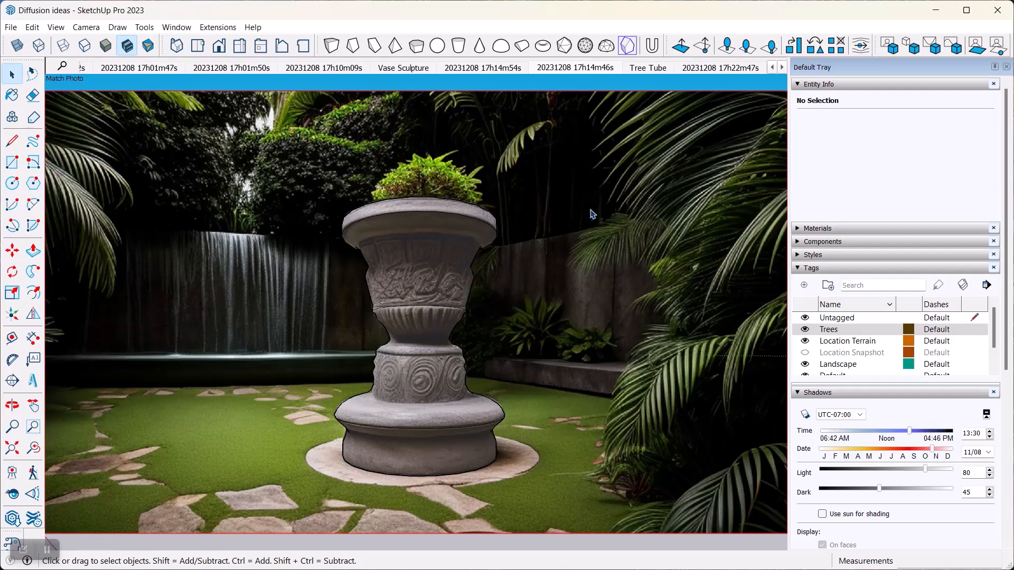
click(645, 67)
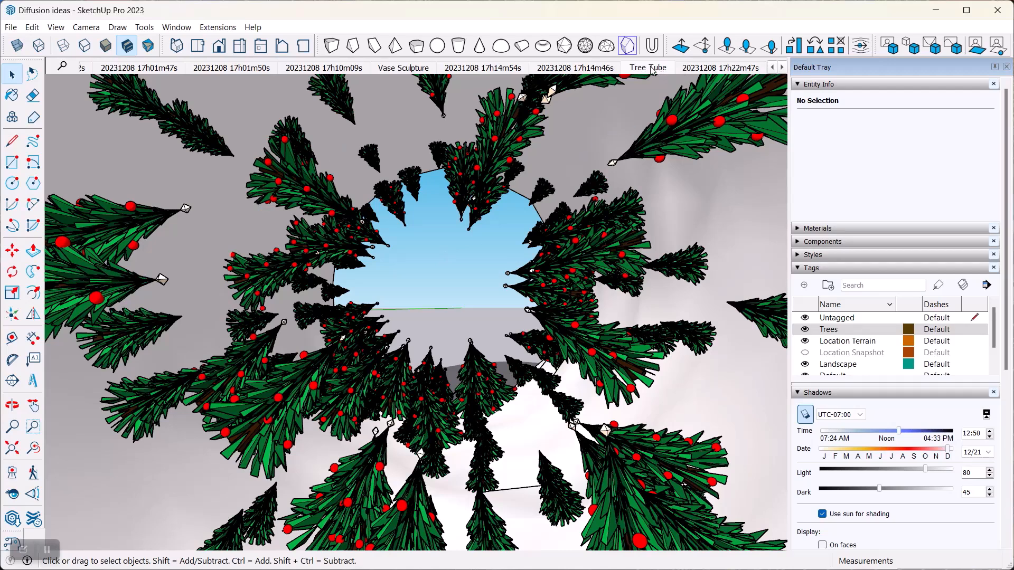
click(783, 67)
click(783, 68)
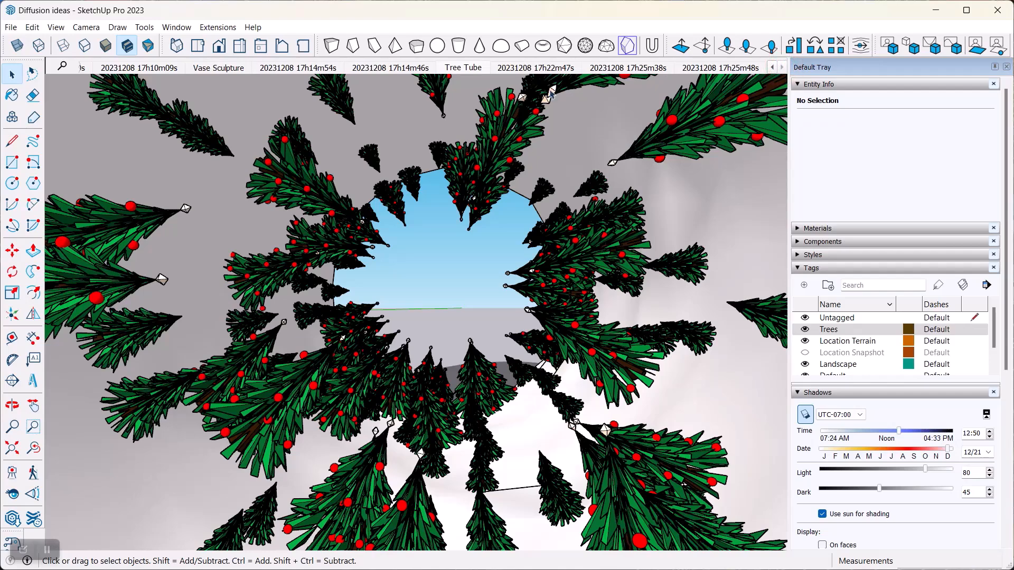
click(516, 69)
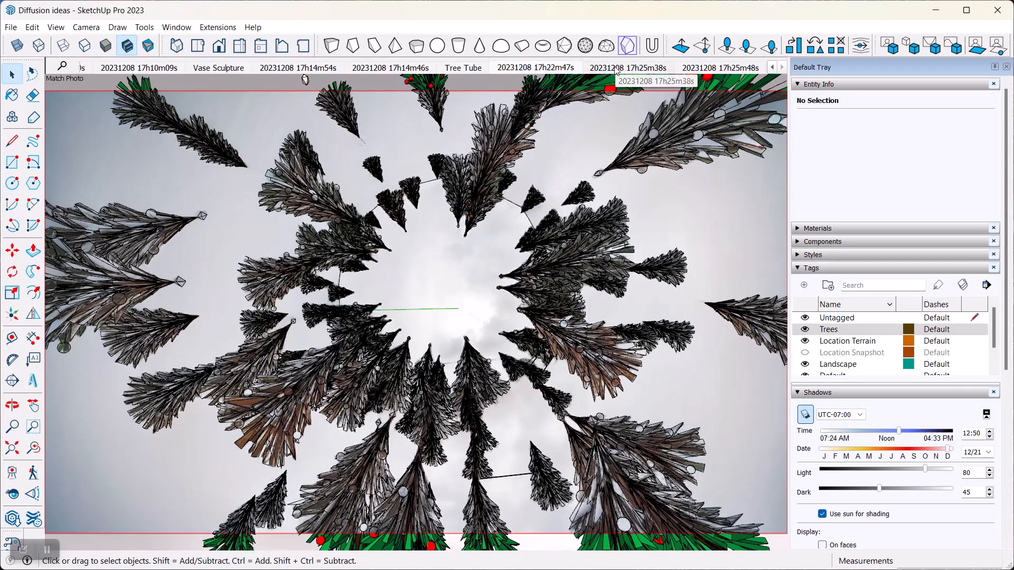
click(615, 73)
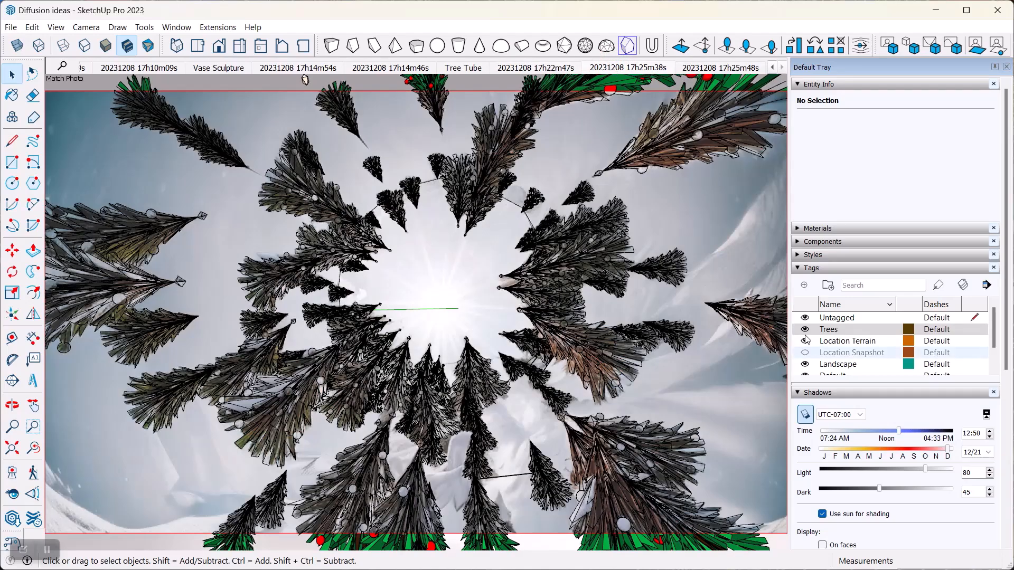
click(805, 329)
click(805, 342)
click(805, 364)
click(805, 374)
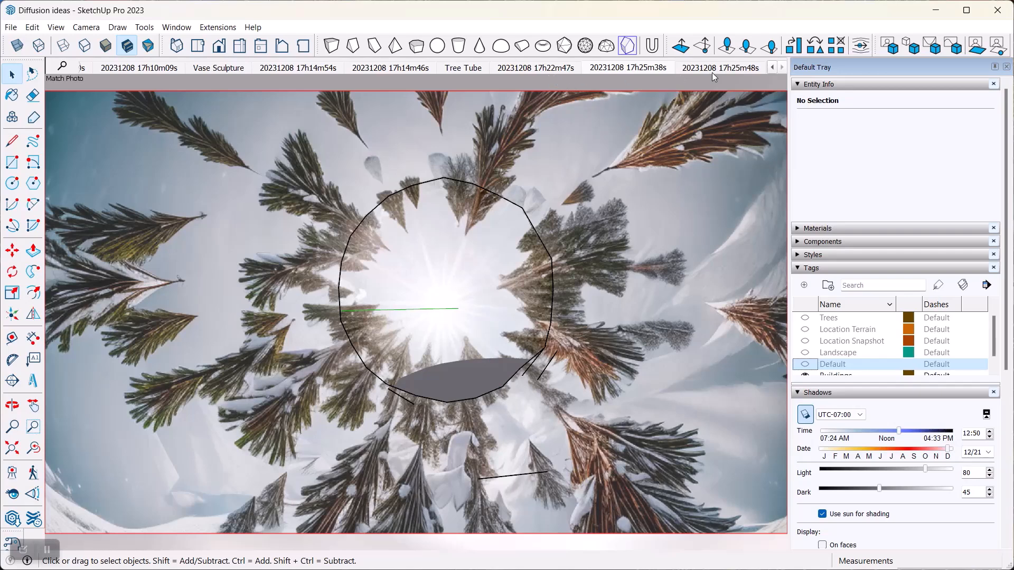
click(773, 68)
click(773, 68)
click(773, 68)
click(773, 68)
click(773, 68)
click(773, 68)
click(772, 67)
click(773, 67)
click(772, 67)
click(773, 67)
click(772, 68)
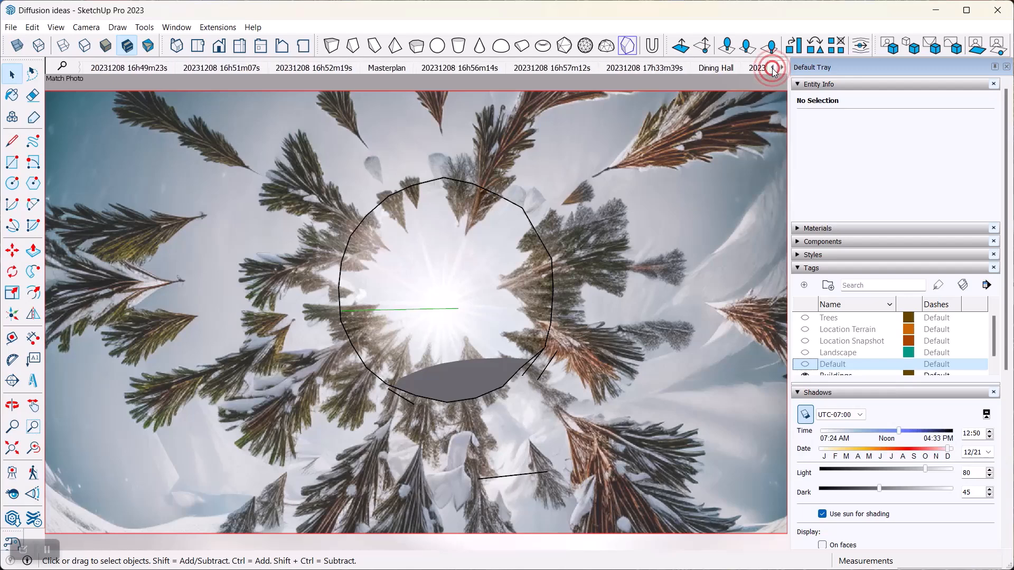
click(773, 67)
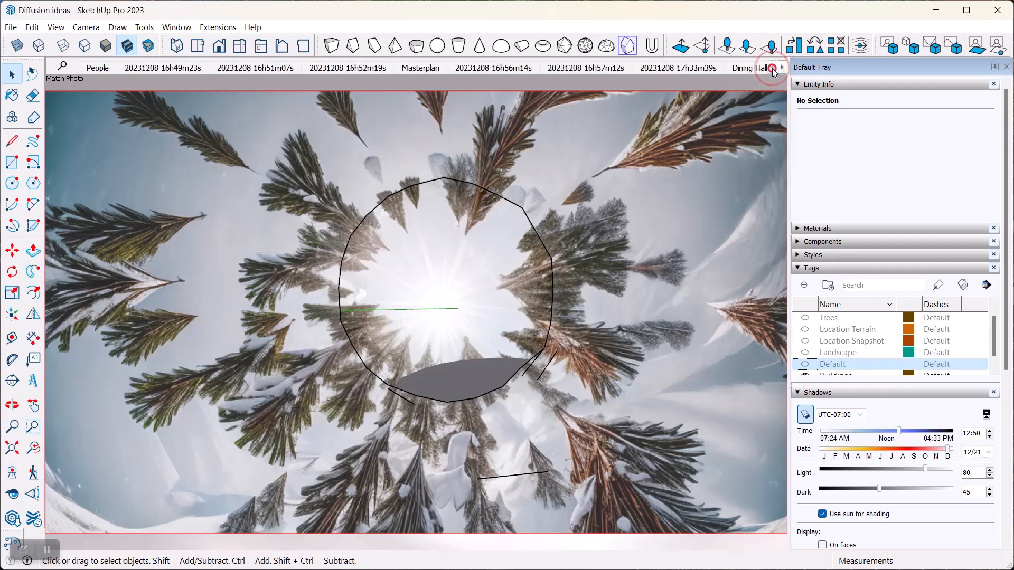
click(100, 67)
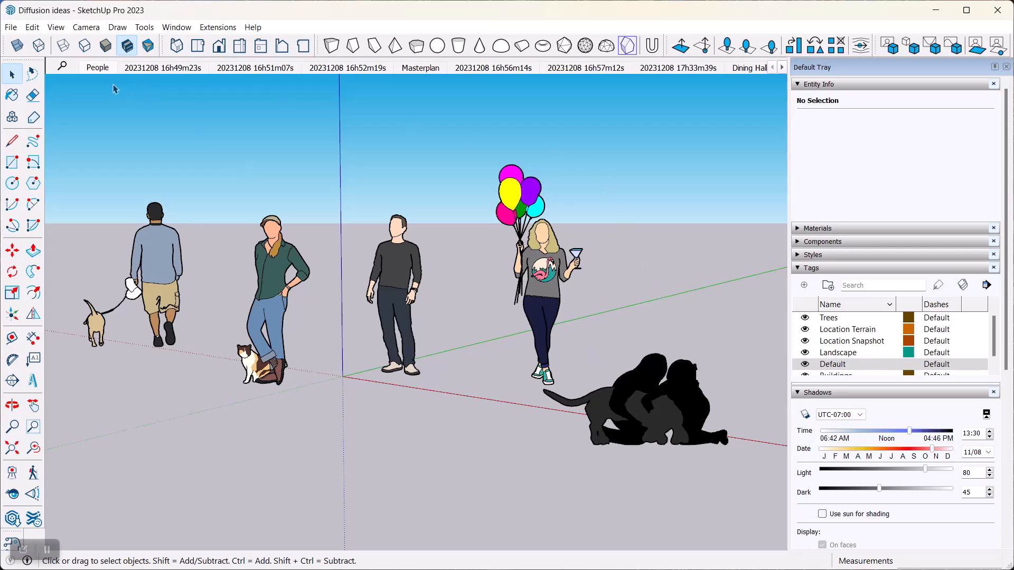
click(156, 68)
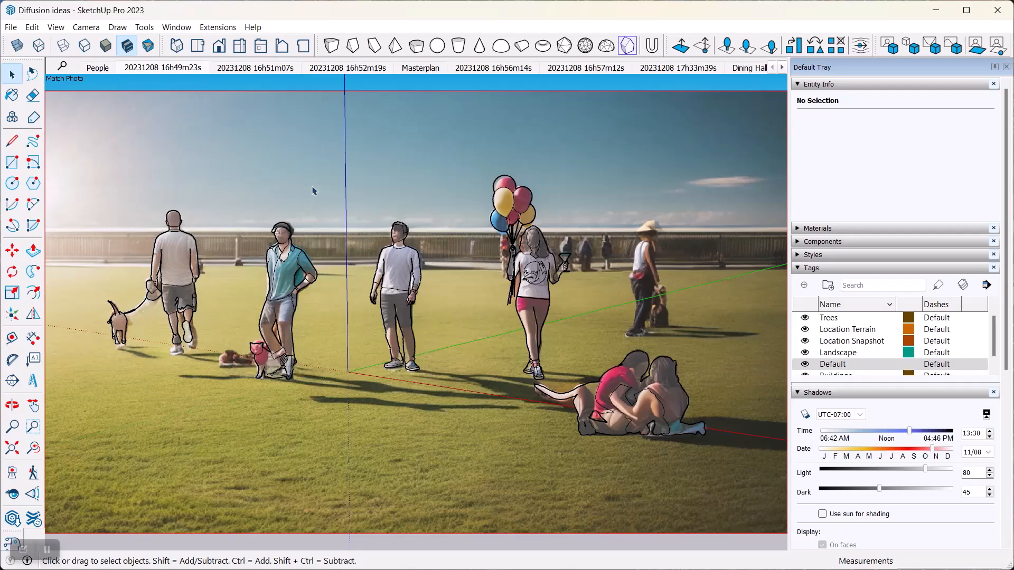
click(238, 68)
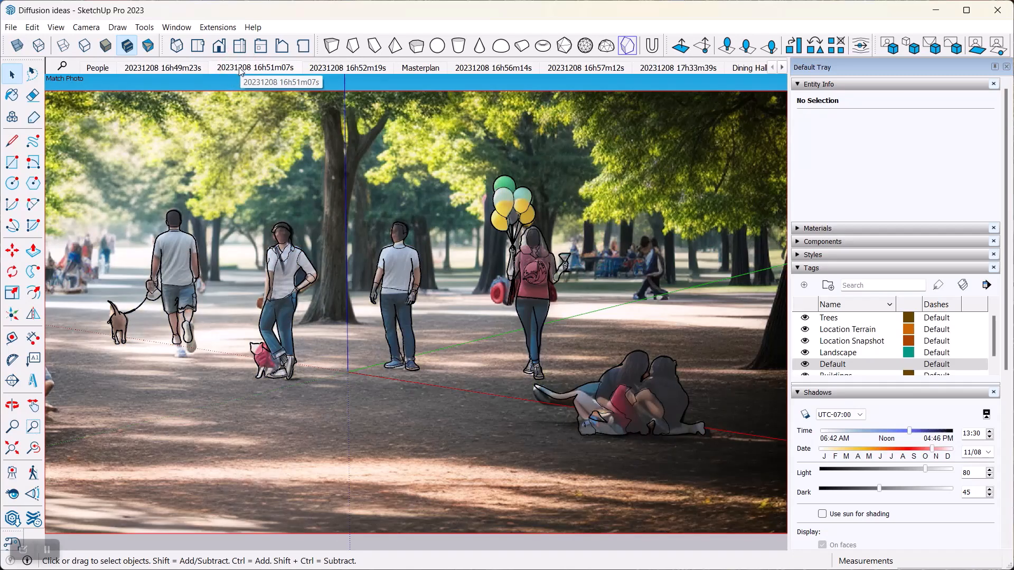
click(333, 69)
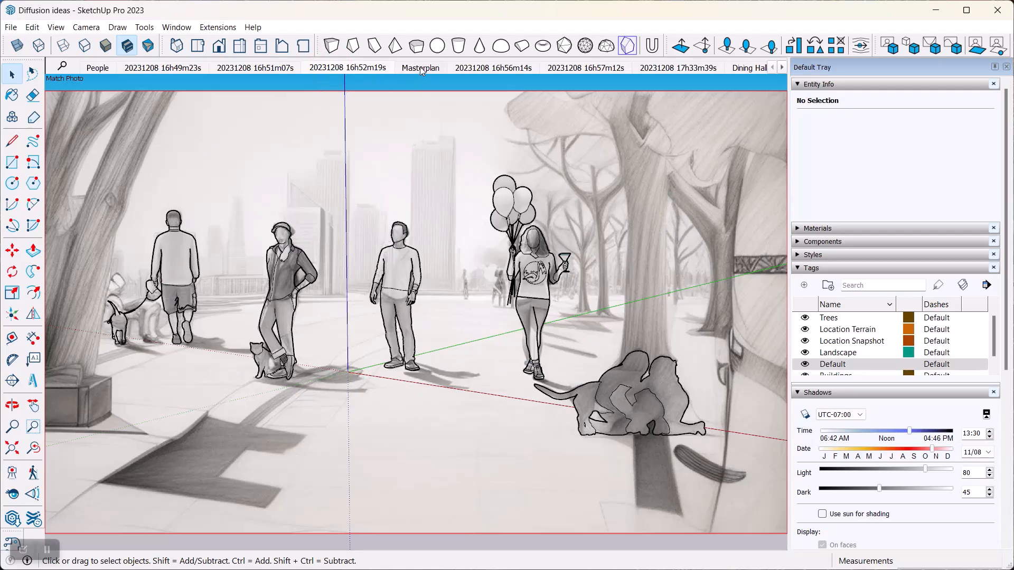
click(480, 70)
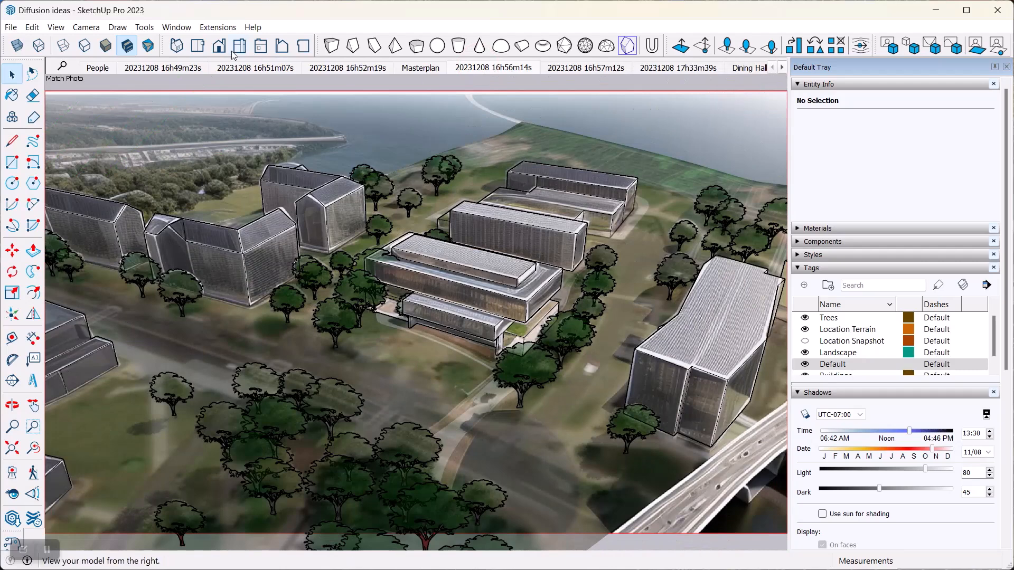
click(218, 27)
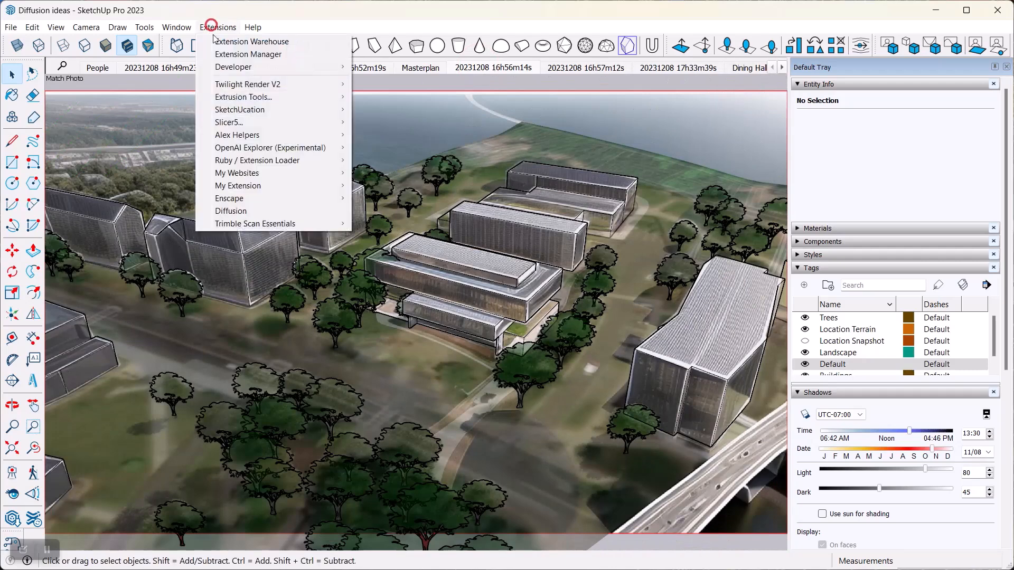
click(258, 210)
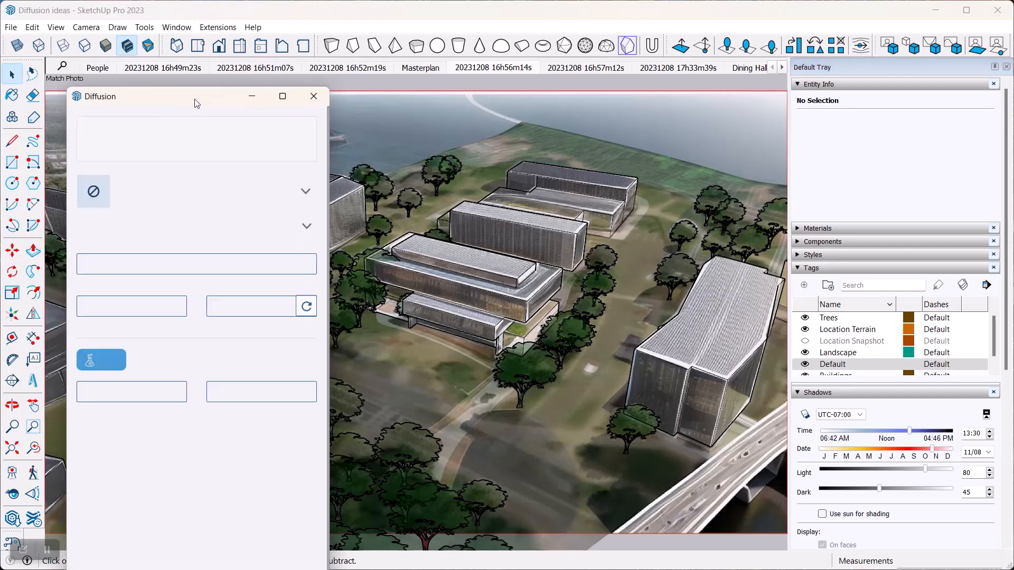
click(195, 98)
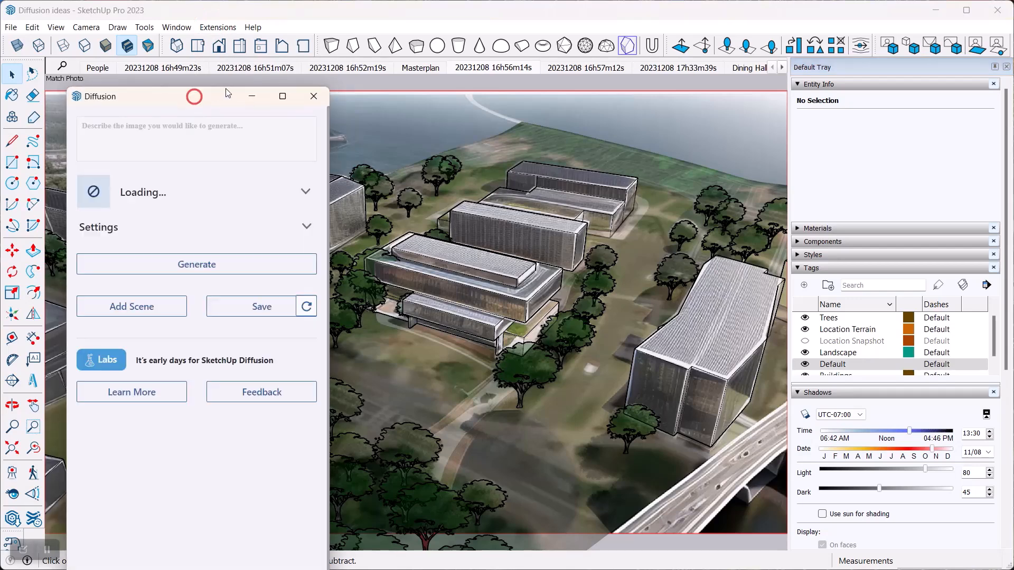
click(186, 101)
drag(147, 104, 272, 37)
click(227, 90)
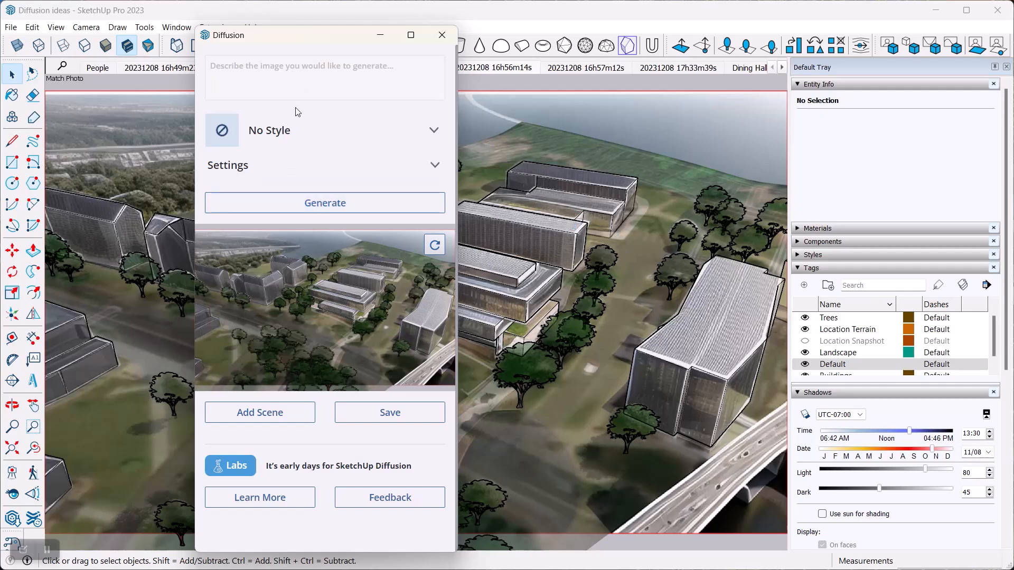
click(443, 36)
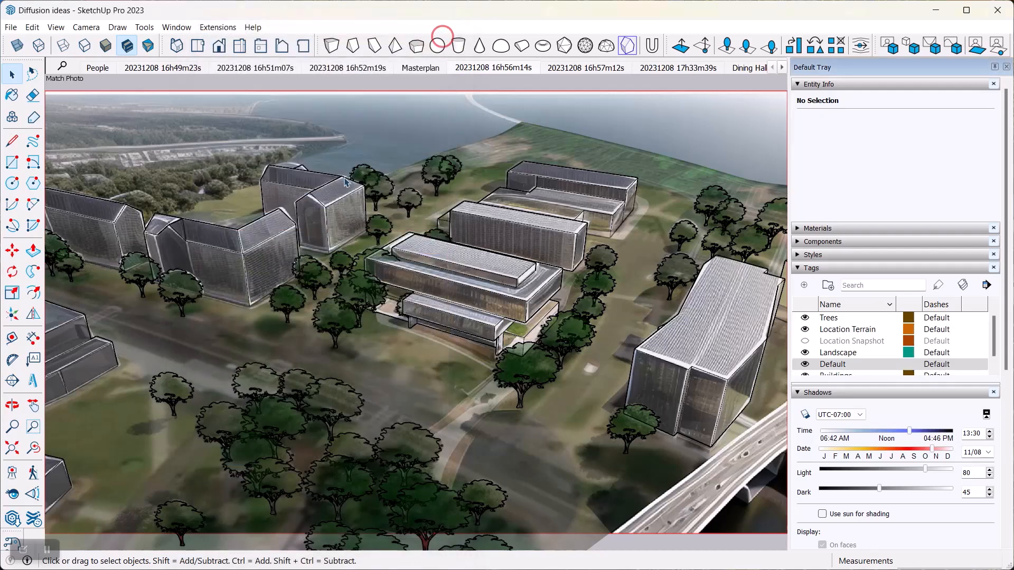